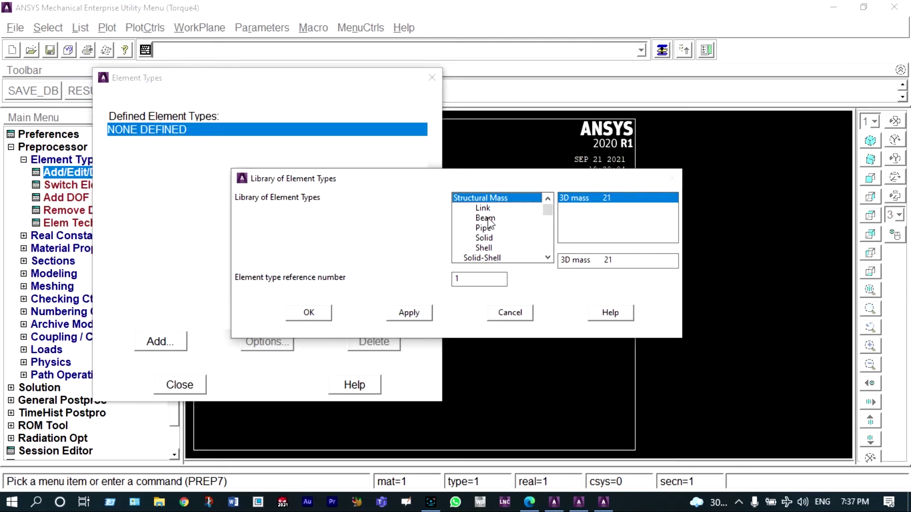
Add the Link 3D finit stn 180 element as element type 1 and close the element type list.
left_click(485, 210)
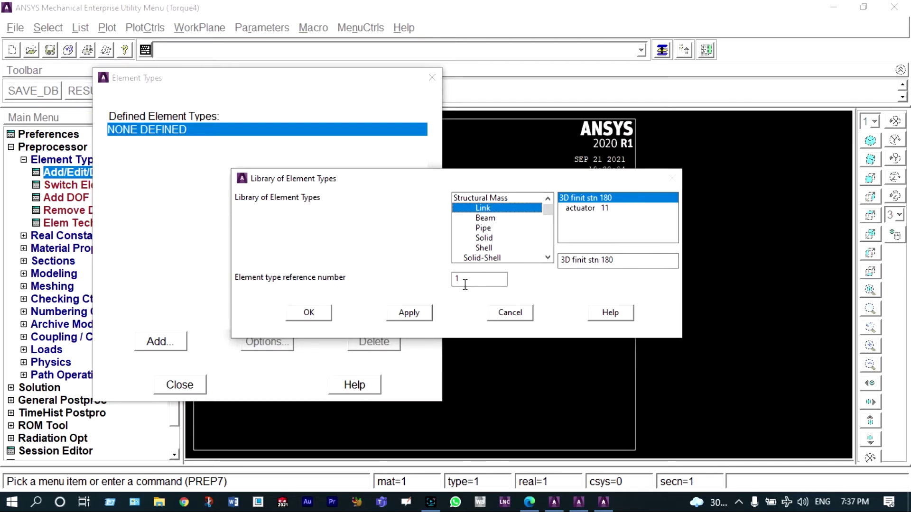
left_click(318, 312)
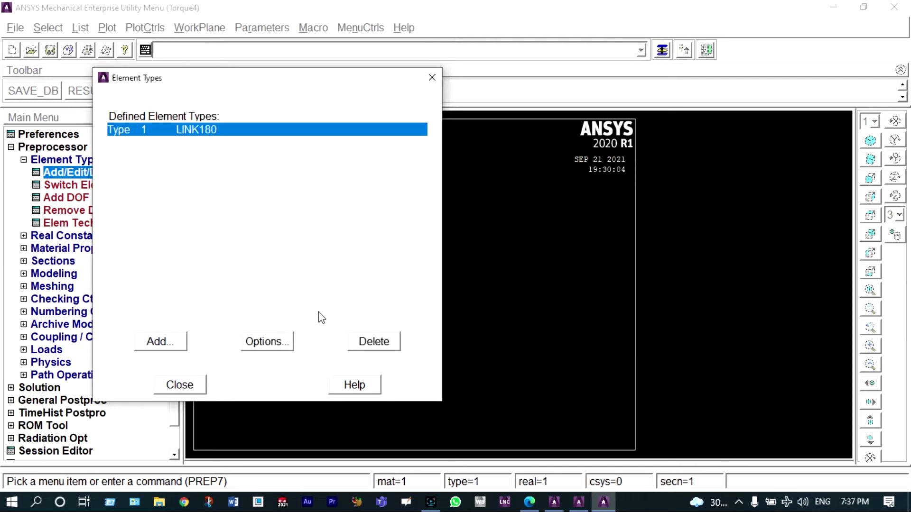
left_click(188, 387)
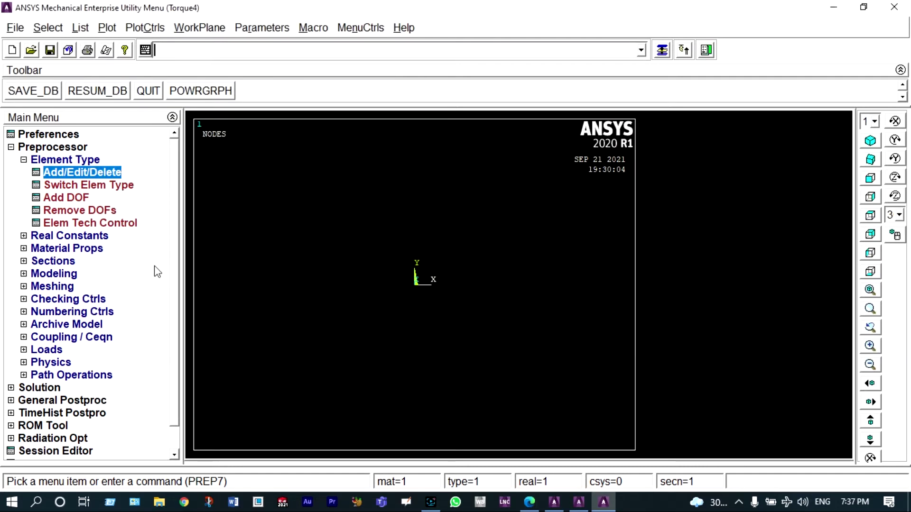
Define material model 1 as structural linear elastic isotropic with EX 7e4 and PRXY 0.27.
left_click(94, 248)
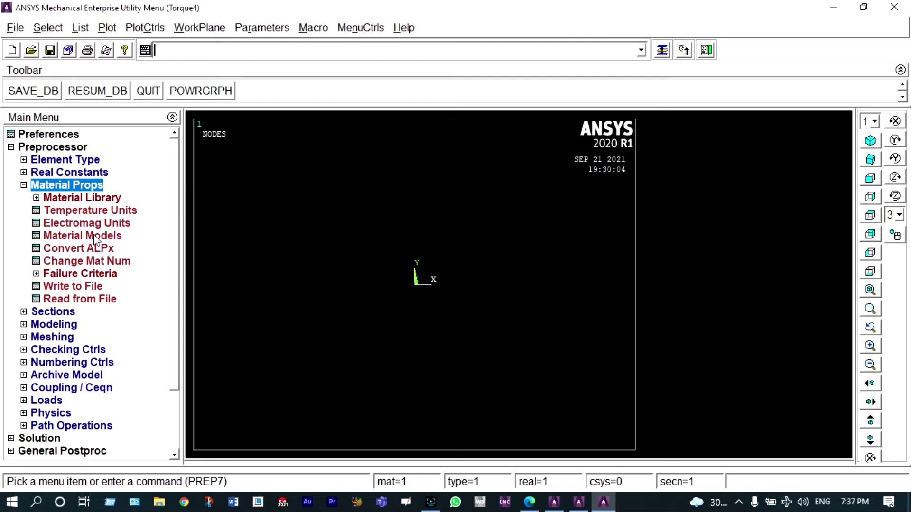
double_click(96, 237)
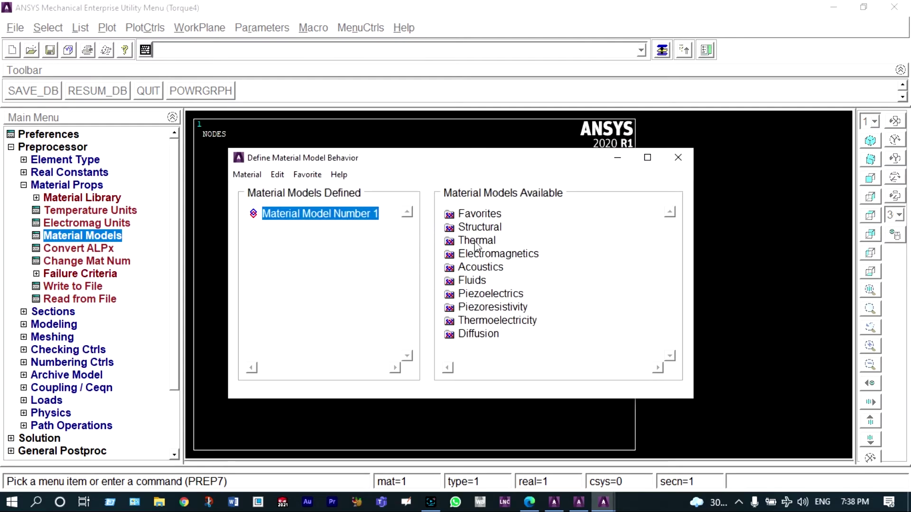
double_click(490, 232)
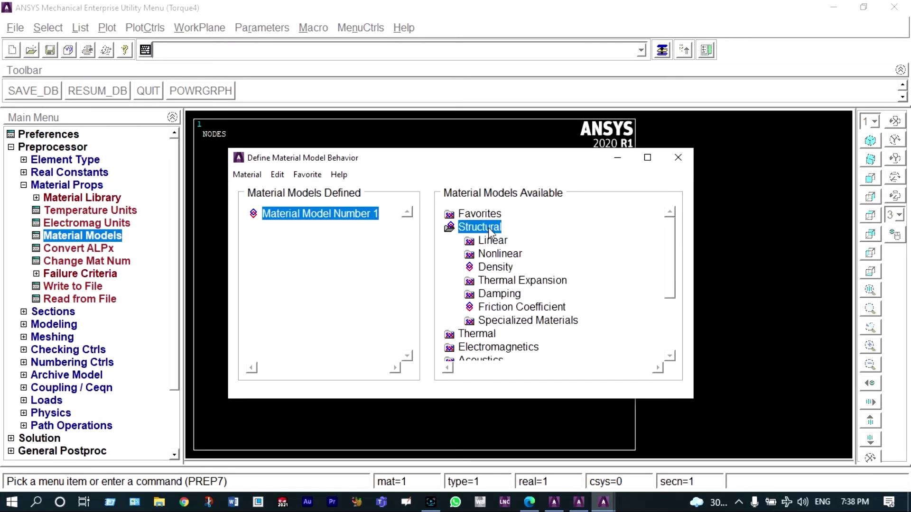
double_click(496, 240)
double_click(510, 253)
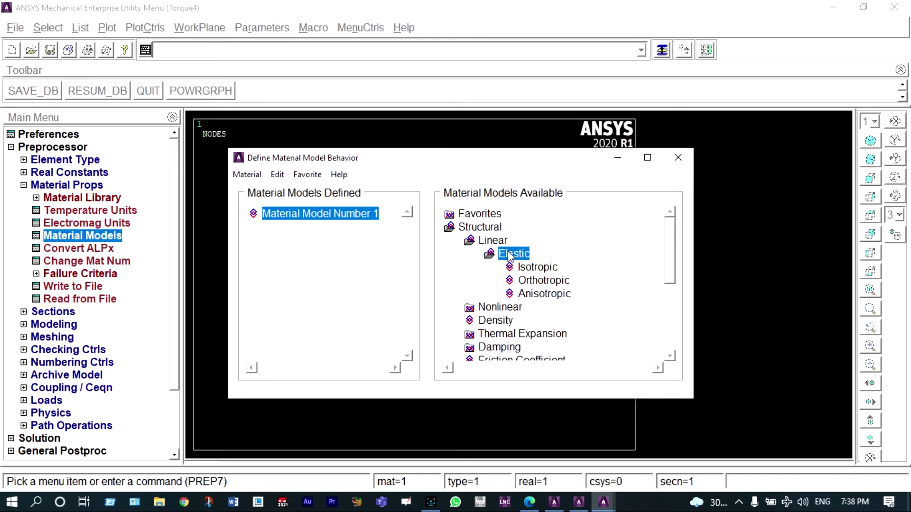
double_click(526, 267)
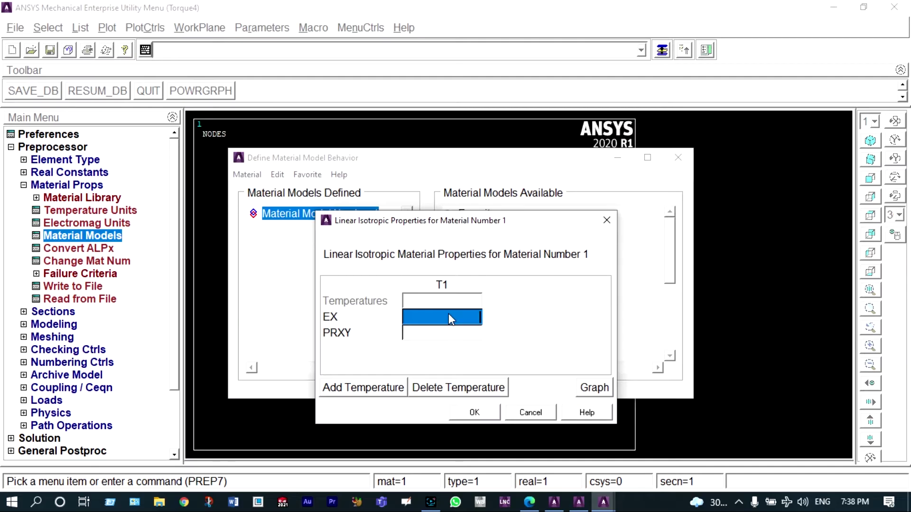
type("7")
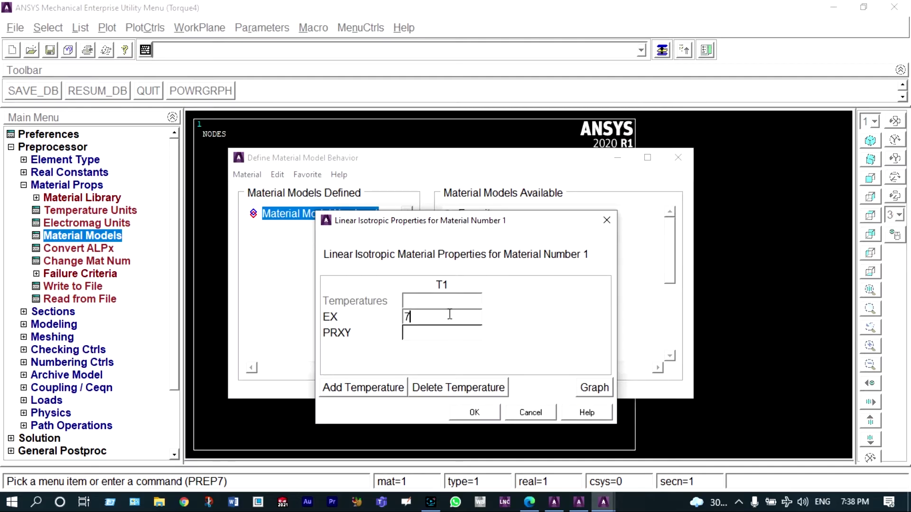
type("e4")
left_click(433, 339)
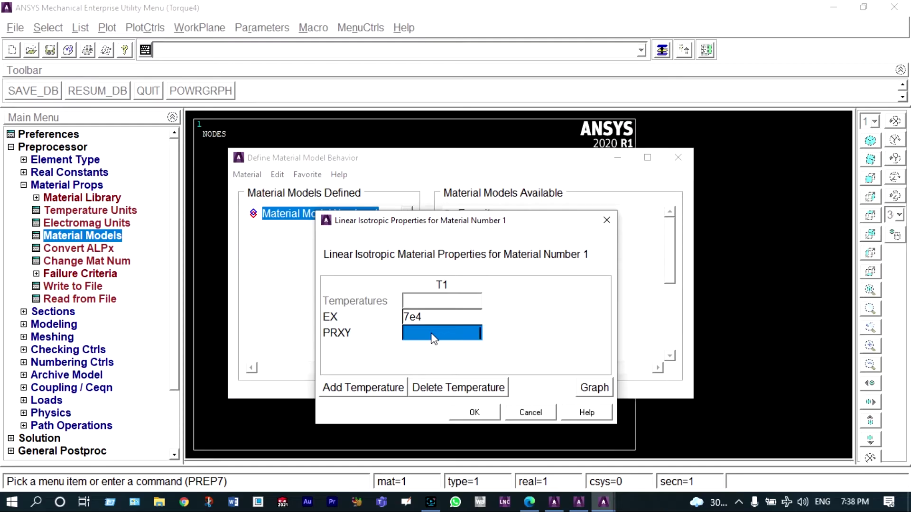
type("0.27")
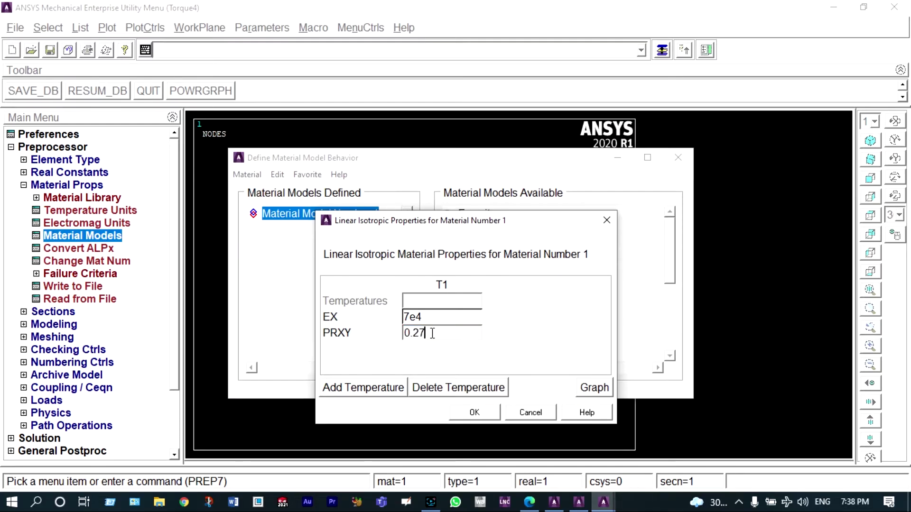
left_click(471, 413)
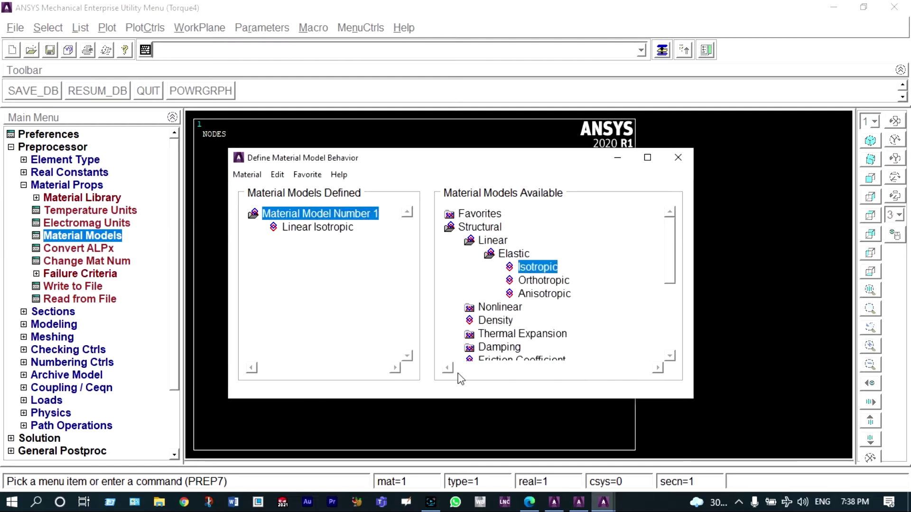
Add material model 2 as linear elastic isotropic with EX 2e5 and PRXY 0.3, and close the material definitions.
left_click(247, 175)
left_click(259, 192)
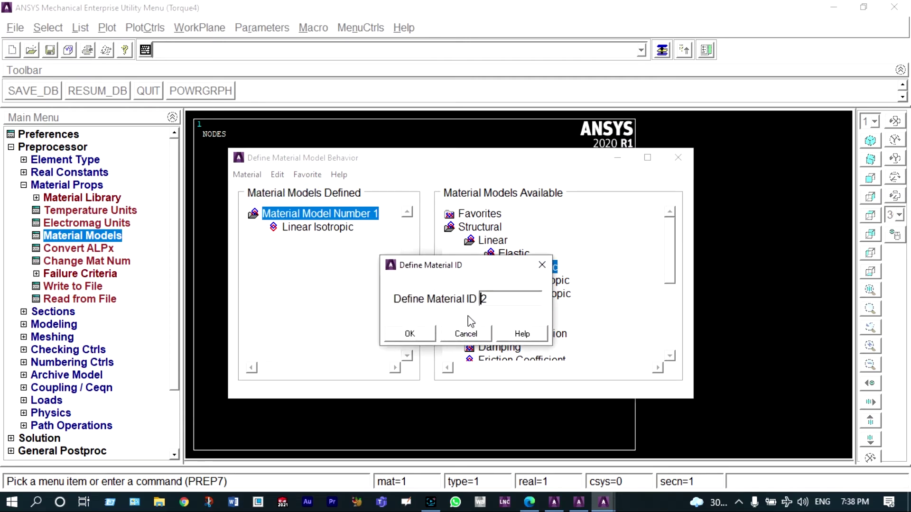
left_click(426, 335)
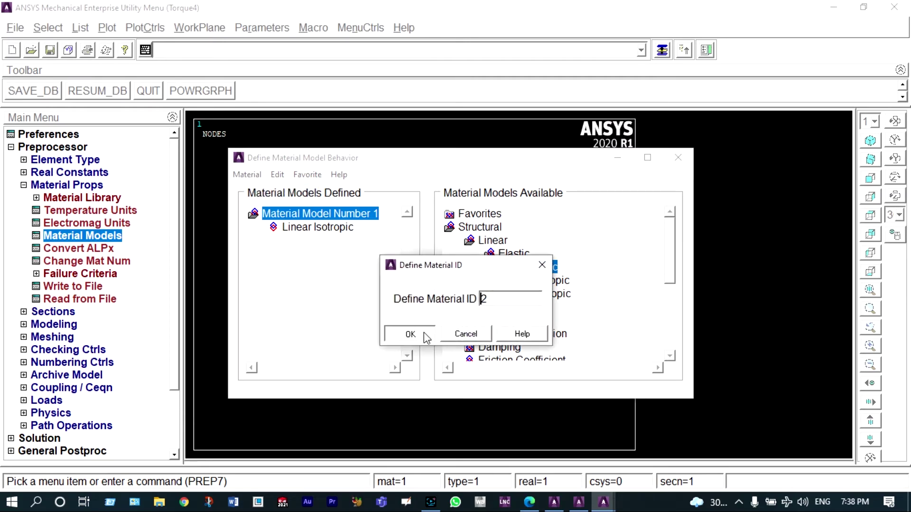
left_click(424, 333)
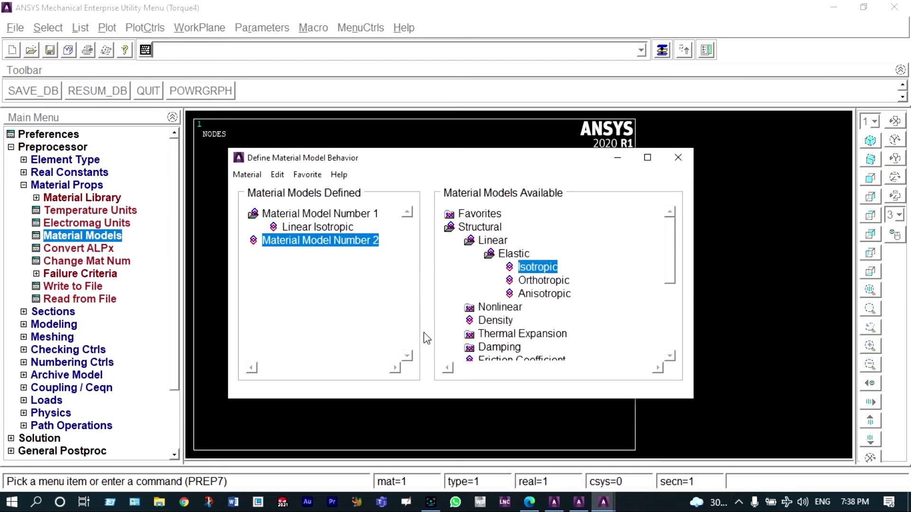
double_click(532, 270)
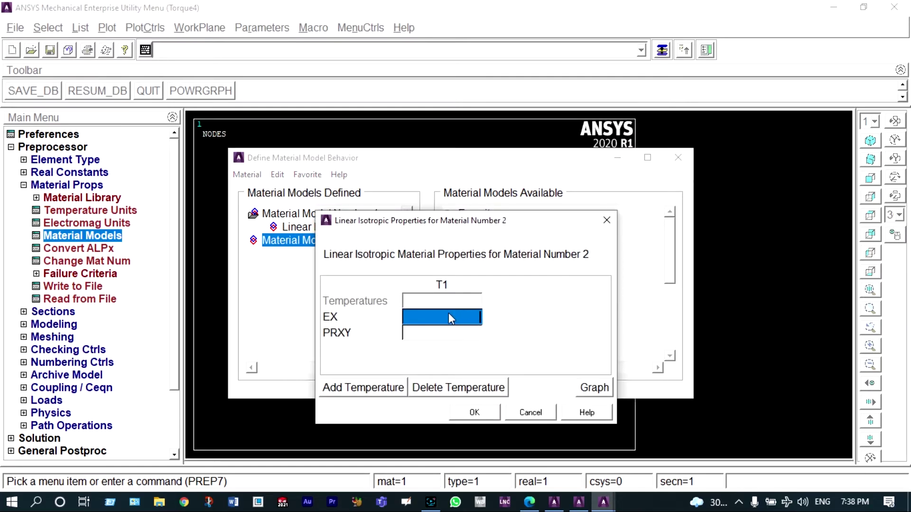
left_click(443, 329)
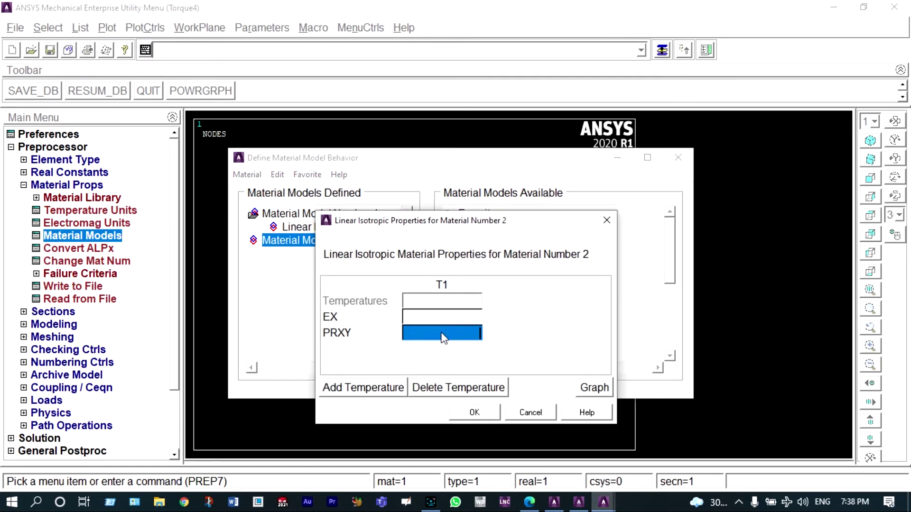
type("0.3")
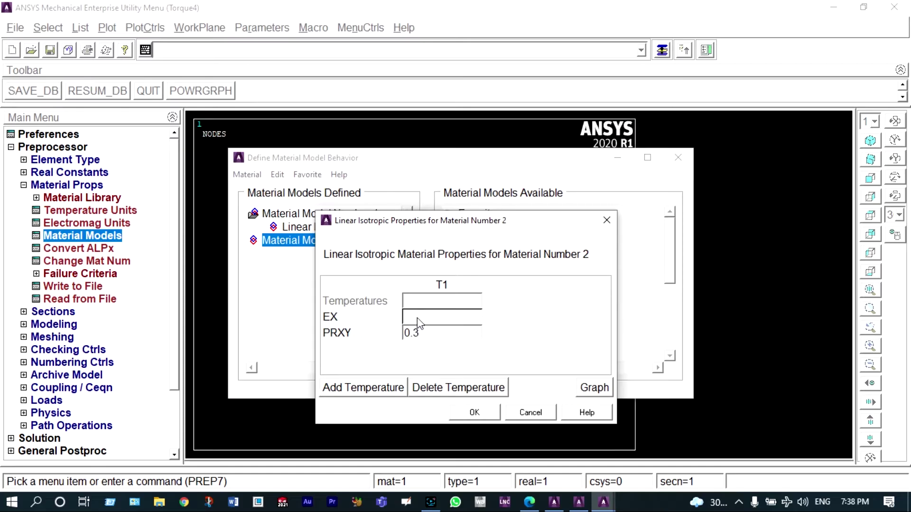
left_click(417, 318)
type("2e5")
left_click(474, 413)
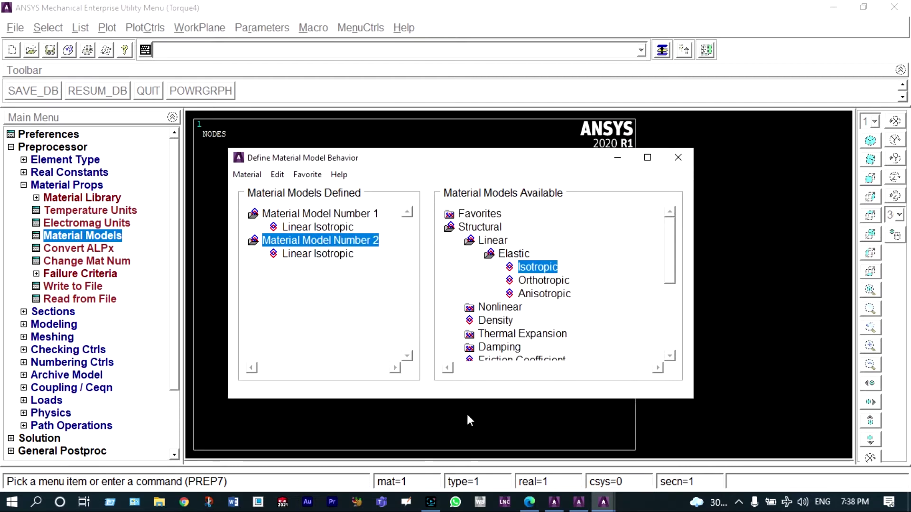
left_click(678, 159)
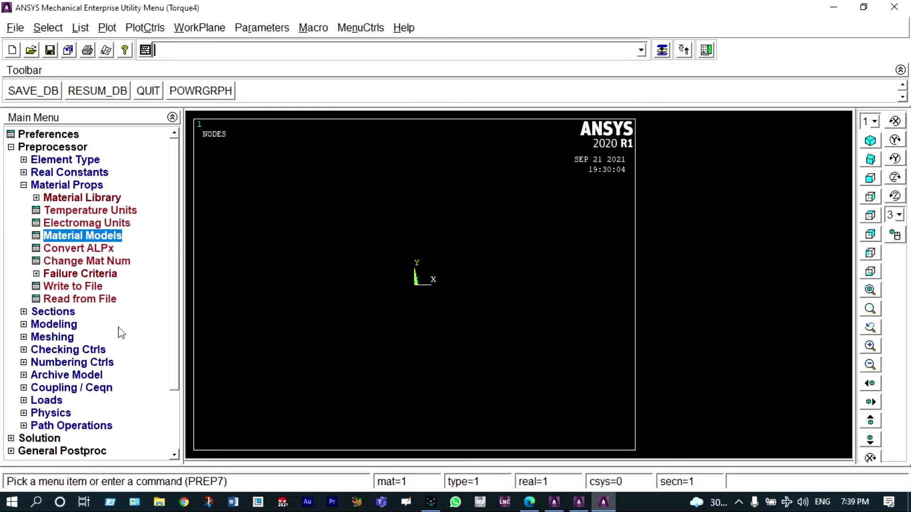
Add a link section with ID 1, named "big", with a link area of 2400.
left_click(57, 313)
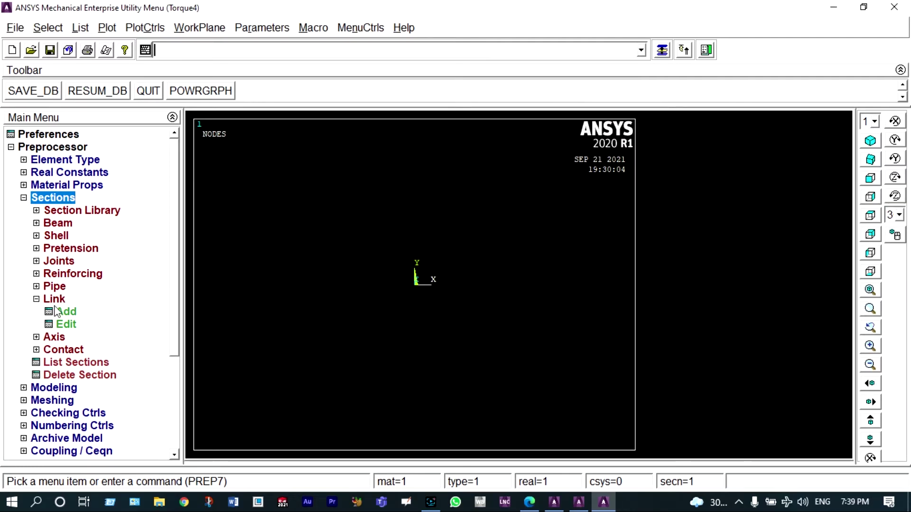
left_click(61, 311)
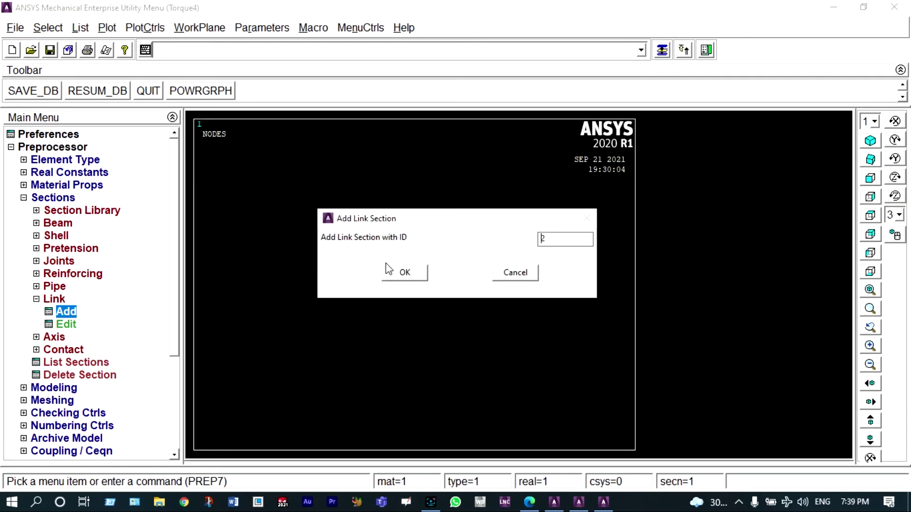
left_click(552, 240)
key("BackSpace")
type("1")
left_click(421, 273)
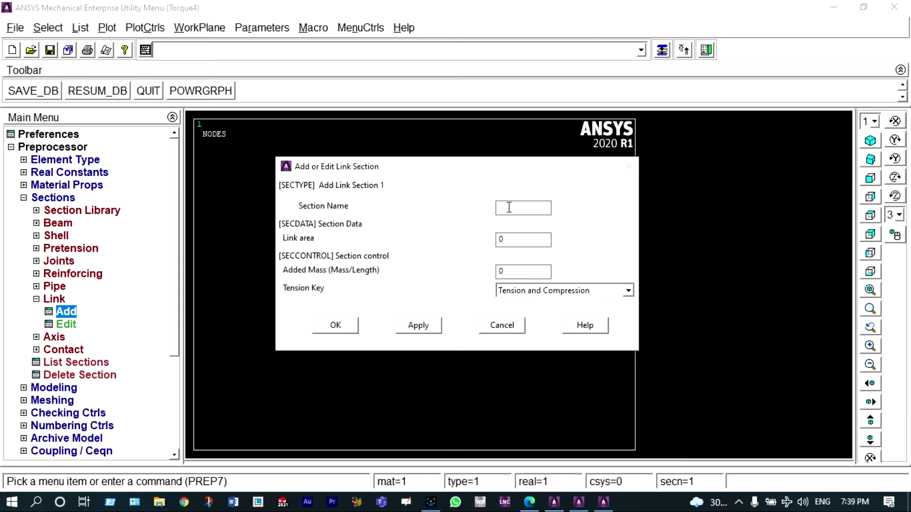
type("big")
double_click(500, 238)
type("2400")
left_click(421, 327)
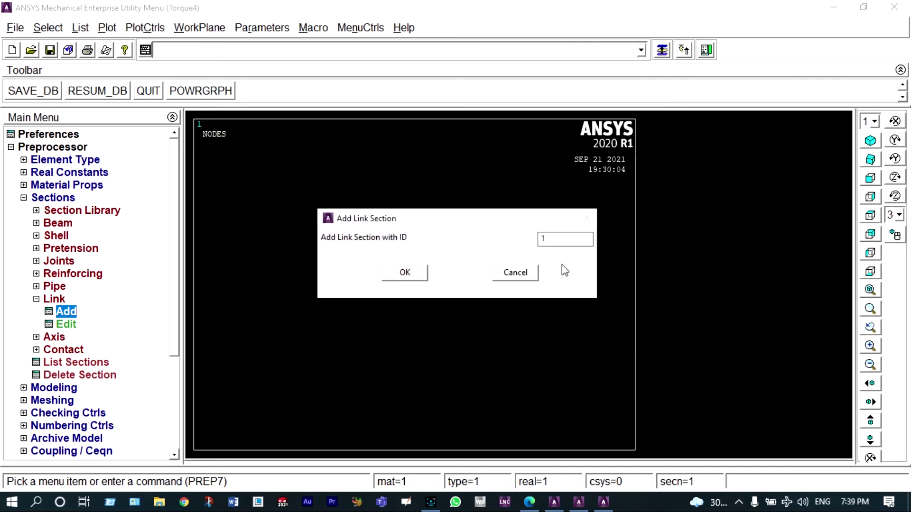
Add a link section with ID 2, named "small", with a link area of 600.
key("BackSpace")
type("2")
left_click(413, 269)
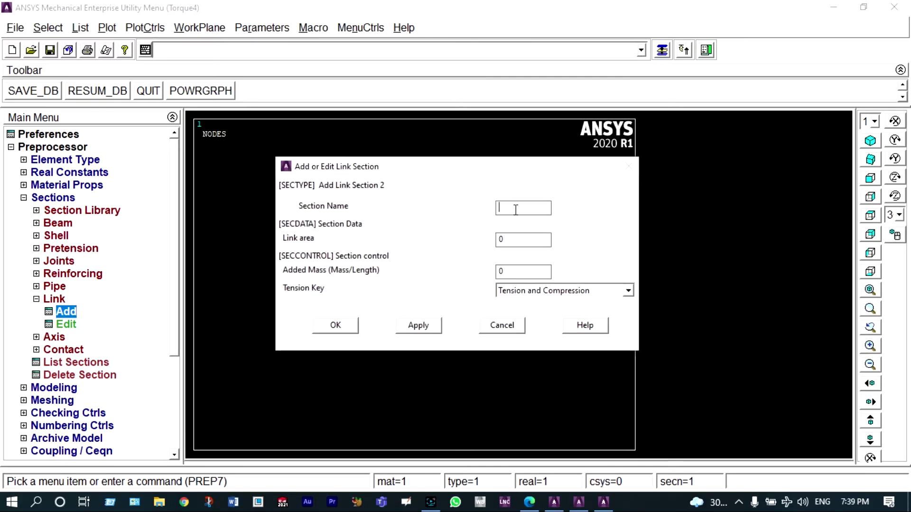
left_click(516, 210)
type("small")
left_click(500, 238)
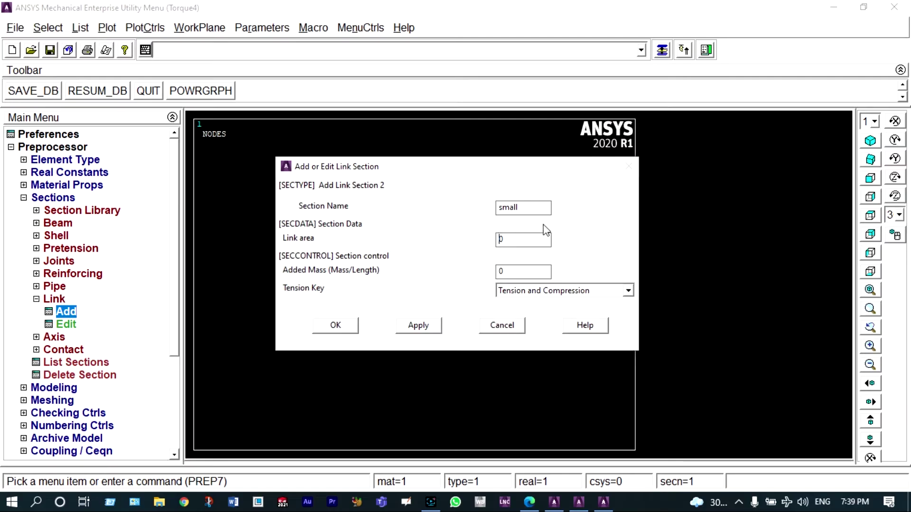
type("60")
left_click(335, 325)
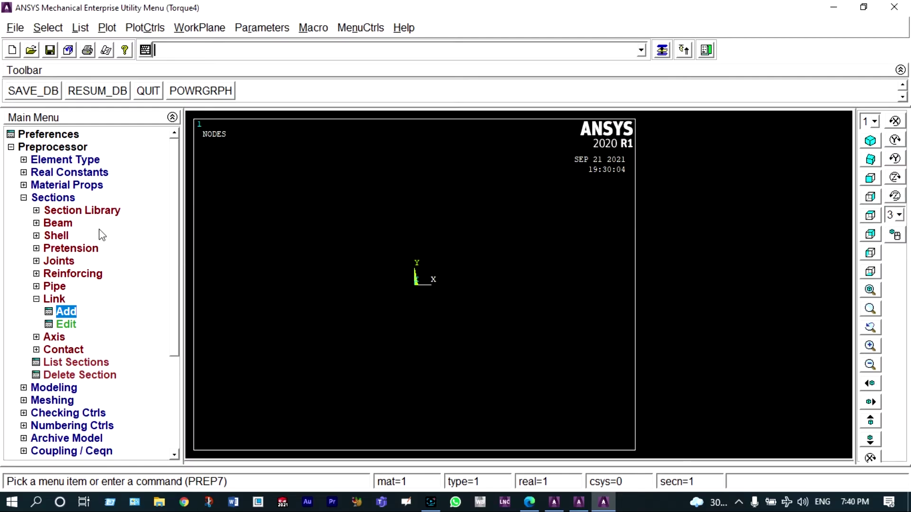
Create the first node at the origin of the active coordinate system, leaving all location fields blank.
left_click(11, 148)
left_click(11, 148)
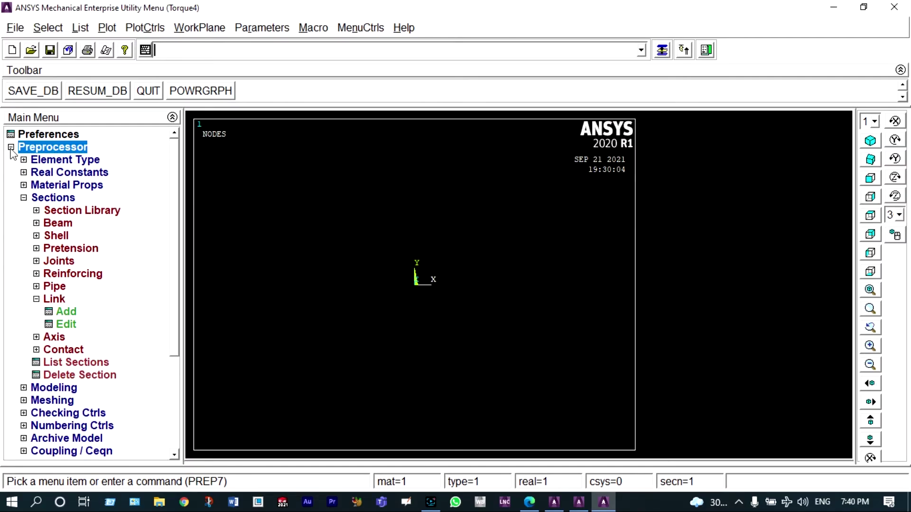
left_click(46, 387)
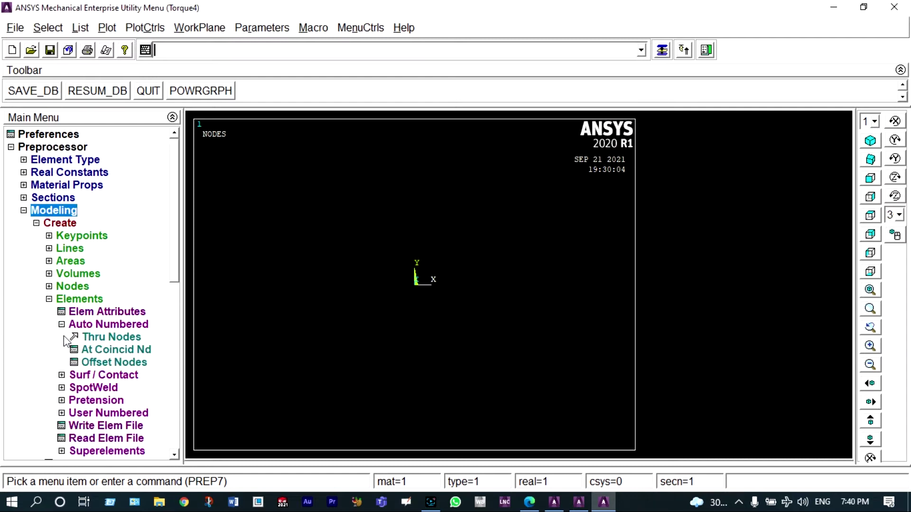
left_click(49, 299)
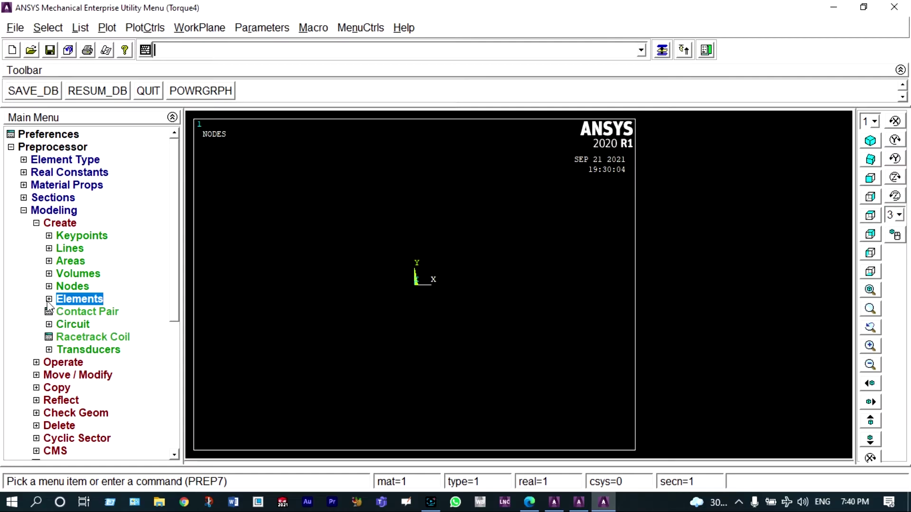
left_click(71, 287)
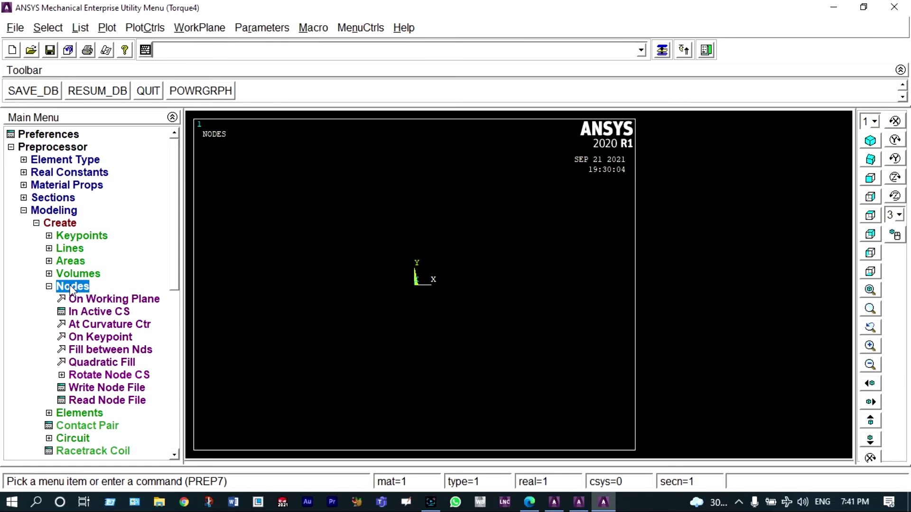
left_click(88, 312)
left_click(504, 237)
key("BackSpace")
key("BackSpace")
key("BackSpace")
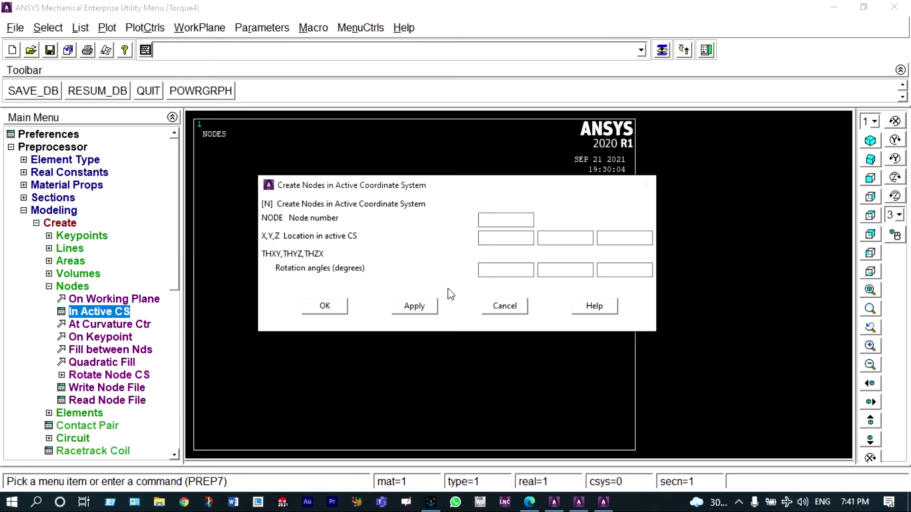
left_click(423, 309)
Create two more nodes in the active coordinate system at X = 300 and X = 700.
left_click(490, 239)
type("300")
left_click(420, 308)
left_click(487, 238)
key("BackSpace")
type("7")
left_click(337, 307)
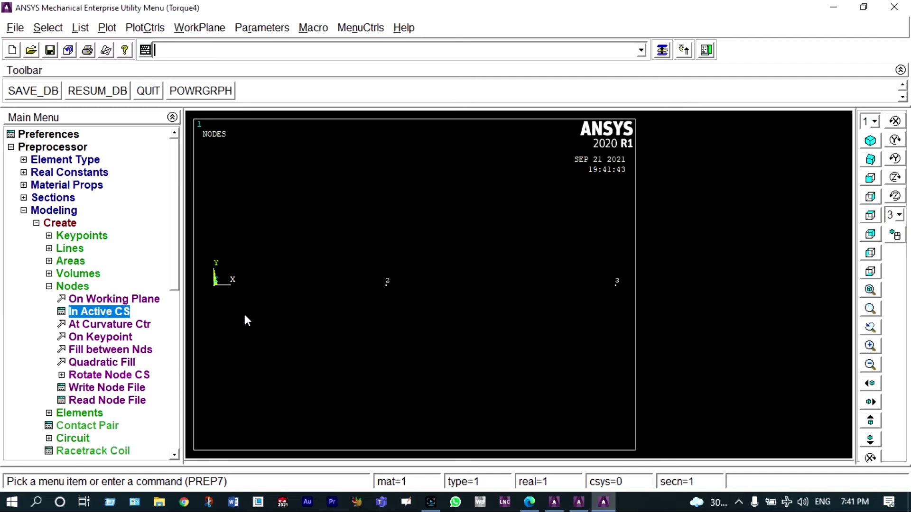
Create a LINK180 element between nodes 1 and 2 using material 1 and section 1 "big".
left_click(87, 413)
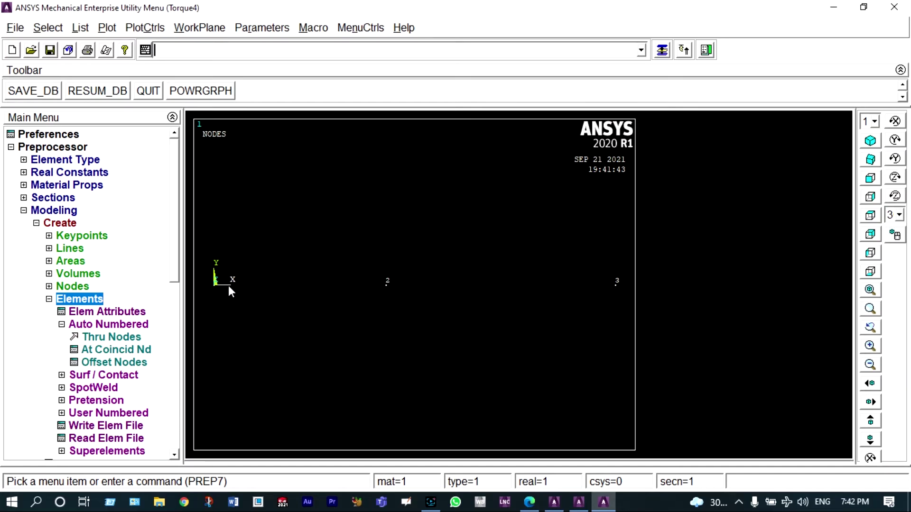
left_click(133, 314)
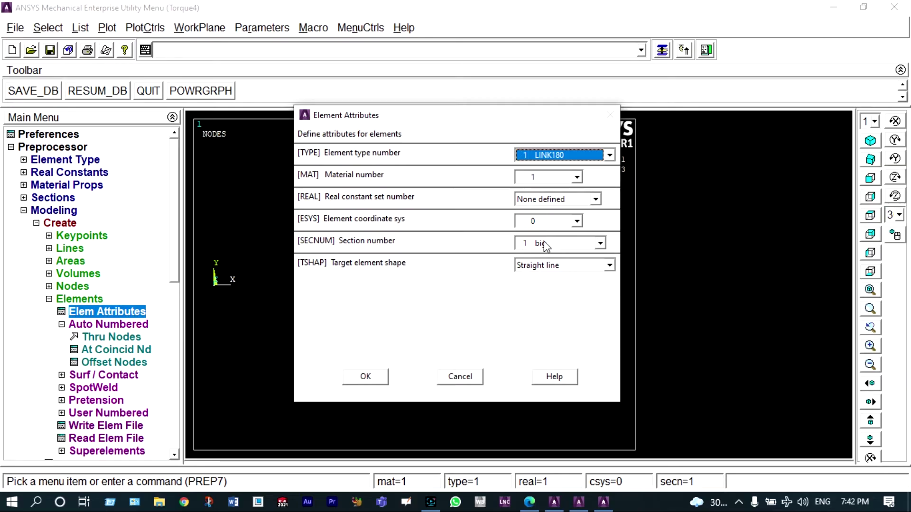
left_click(374, 377)
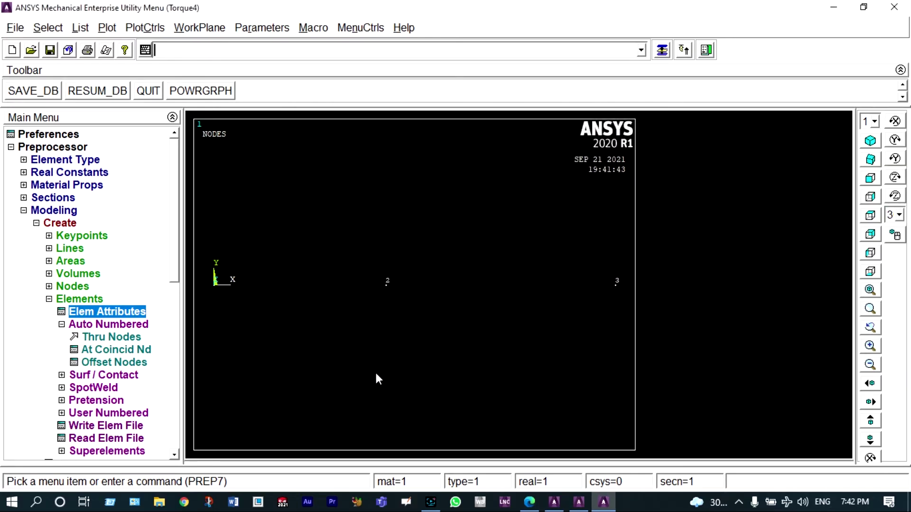
left_click(135, 338)
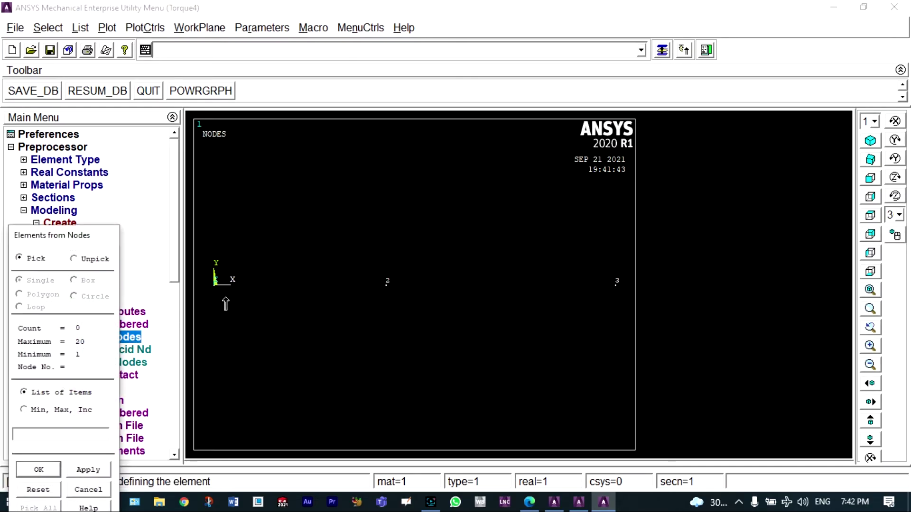
left_click(386, 284)
left_click(50, 469)
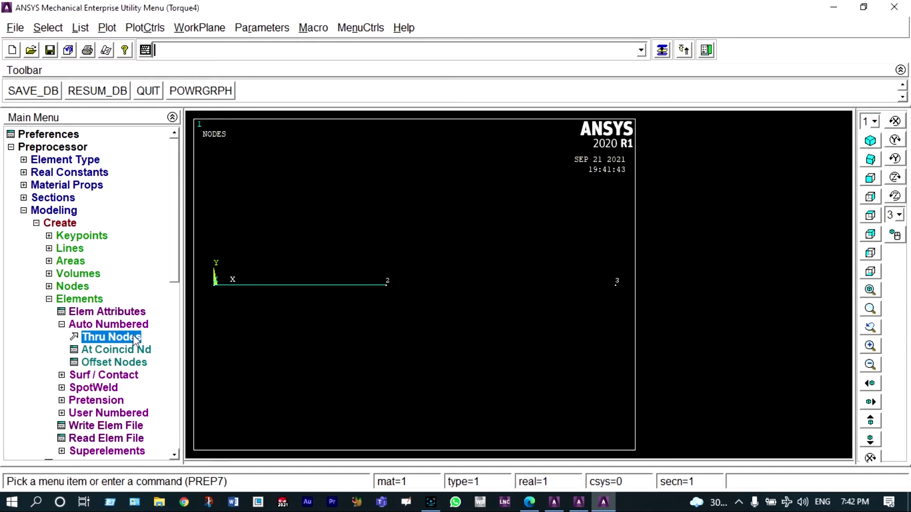
Set the element attributes to material number 2 and section number 2 "small", keeping element type LINK180.
left_click(97, 314)
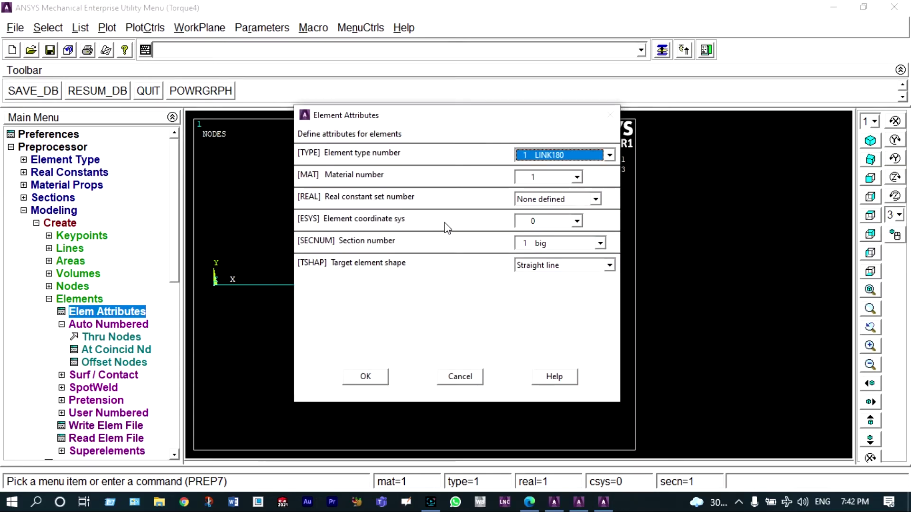
left_click(577, 179)
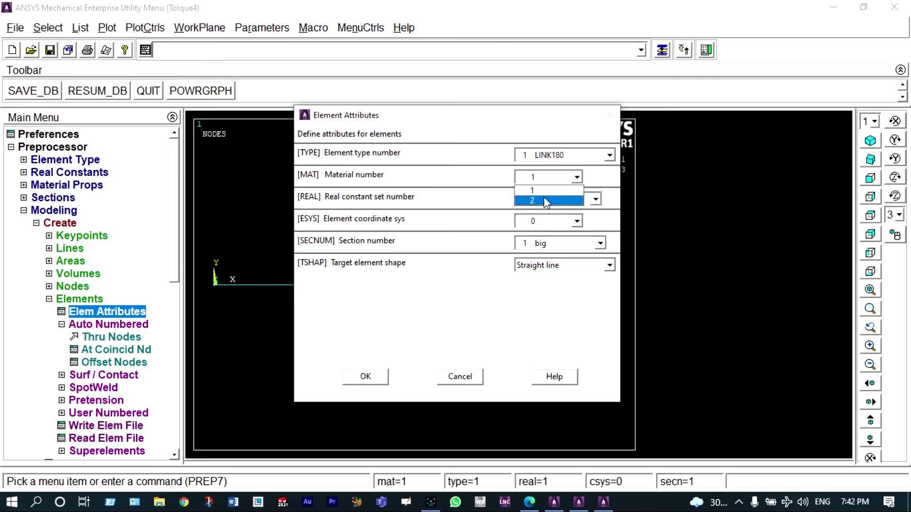
left_click(546, 201)
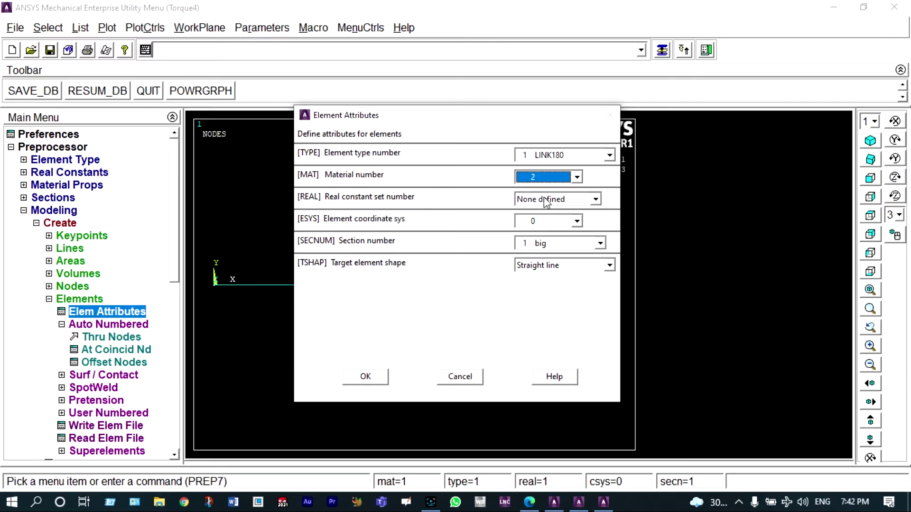
left_click(600, 244)
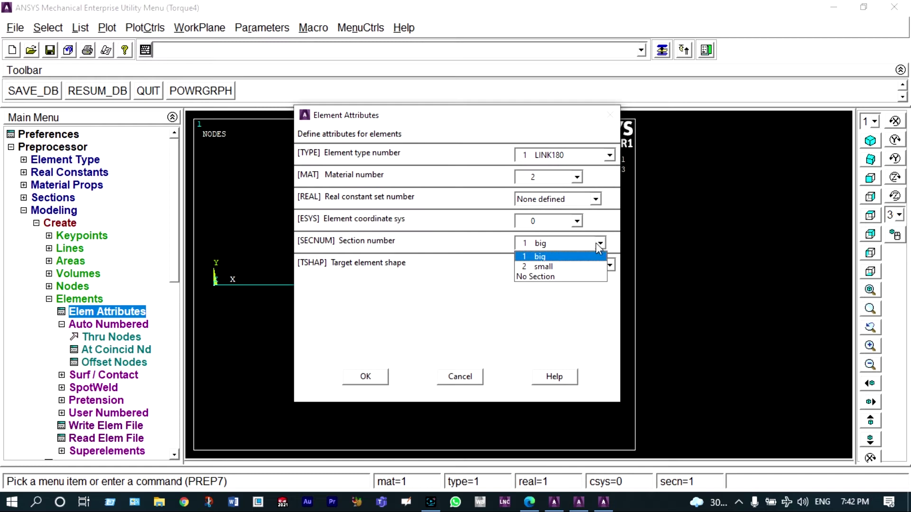
left_click(555, 268)
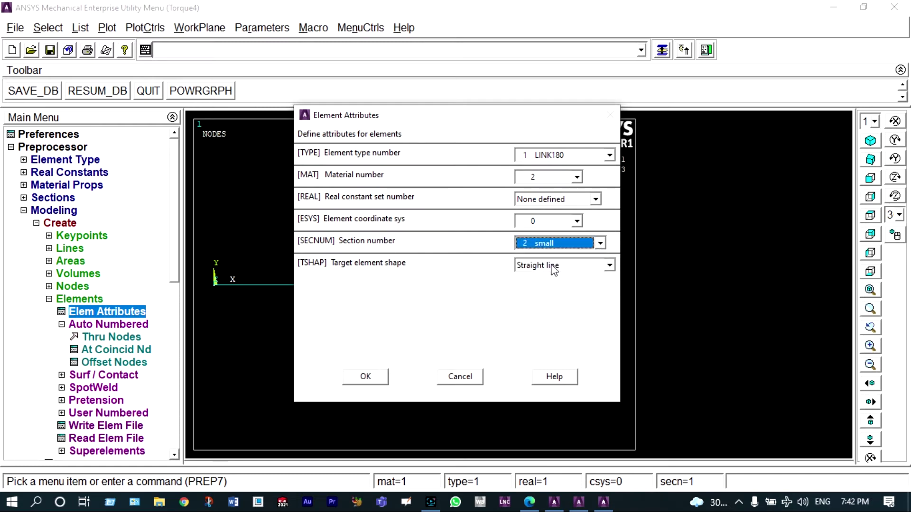
left_click(373, 374)
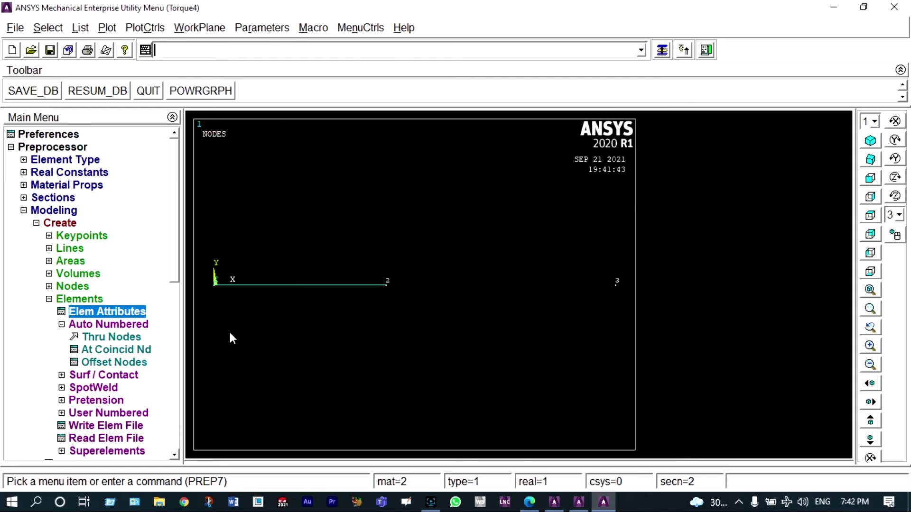
Create the second element through nodes 2 and 3.
left_click(127, 338)
left_click(389, 300)
left_click(615, 295)
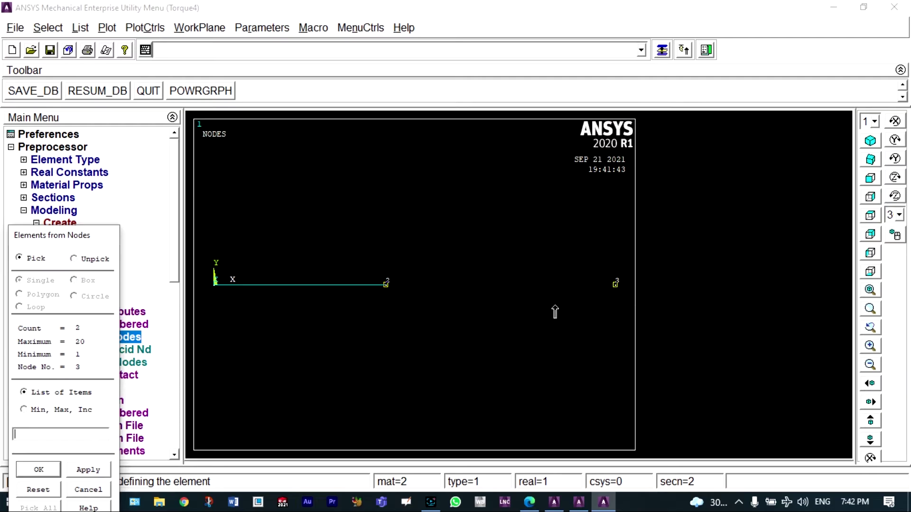
left_click(53, 469)
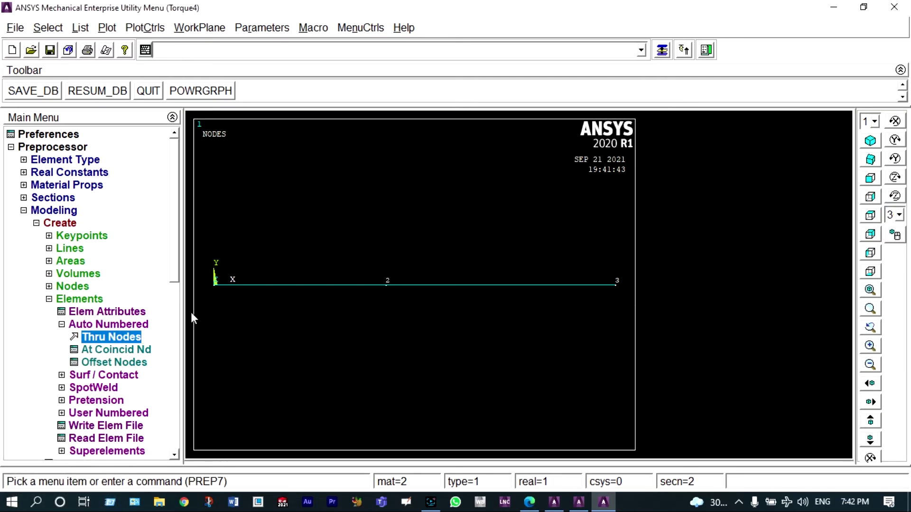
Leave the modeling commands and define a new analysis of type Static in the solution phase.
left_click(24, 211)
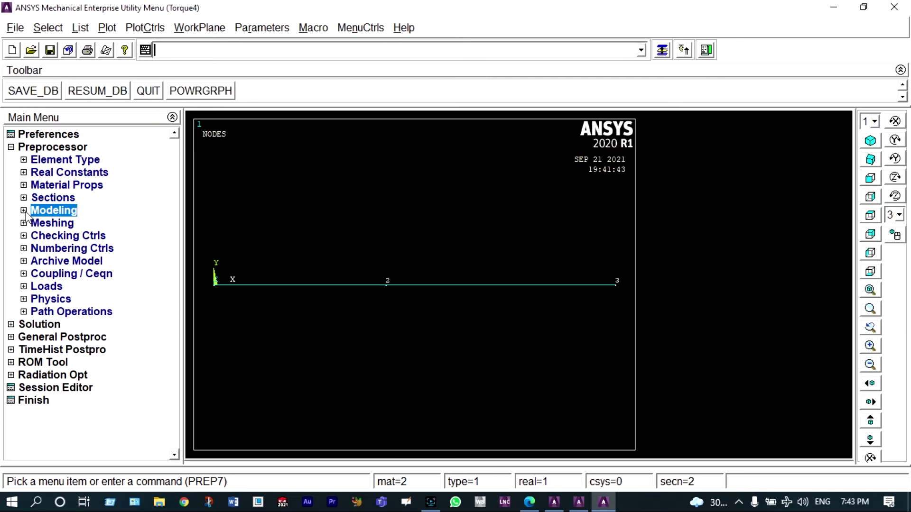
left_click(12, 325)
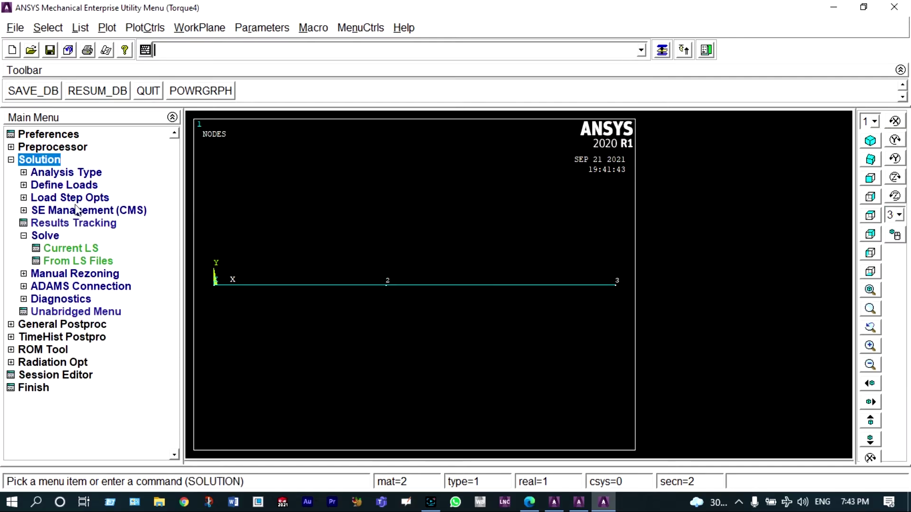
left_click(87, 174)
left_click(88, 175)
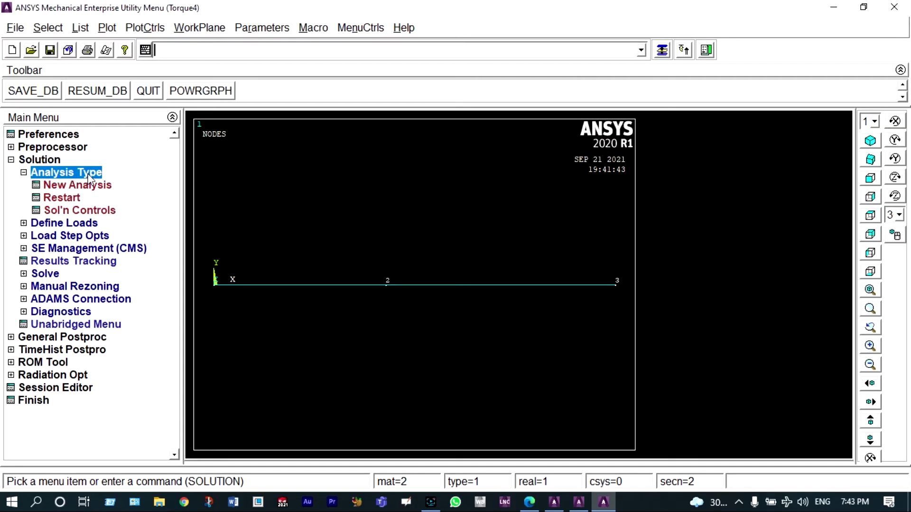
left_click(91, 186)
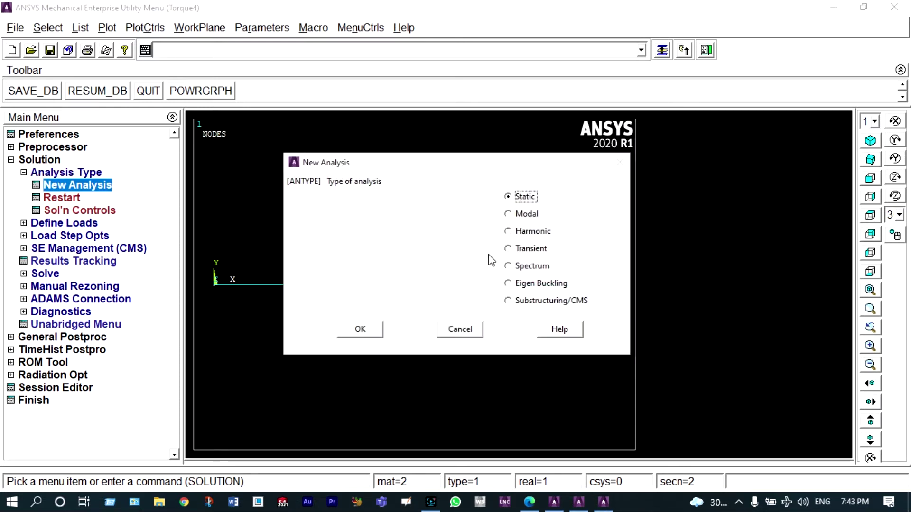
left_click(364, 328)
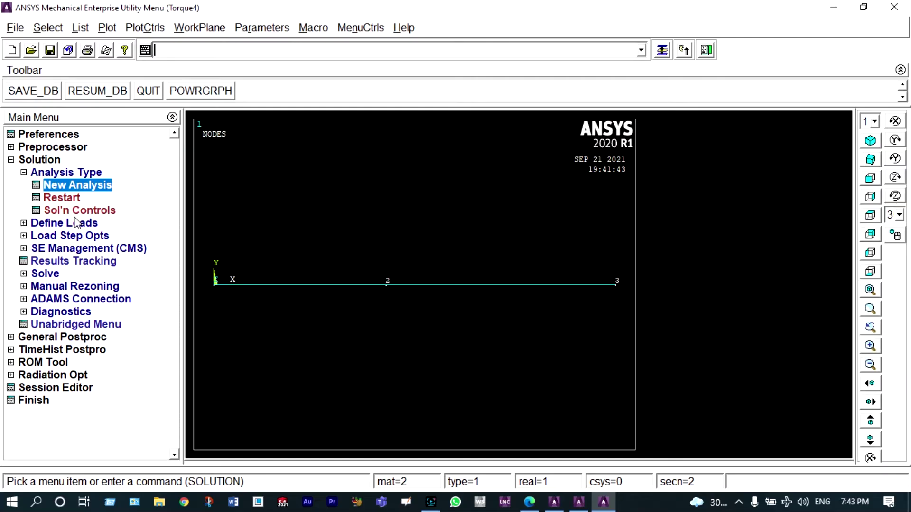
Constrain all degrees of freedom at end nodes 1 and 3, leaving the displacement value blank.
left_click(74, 223)
left_click(59, 211)
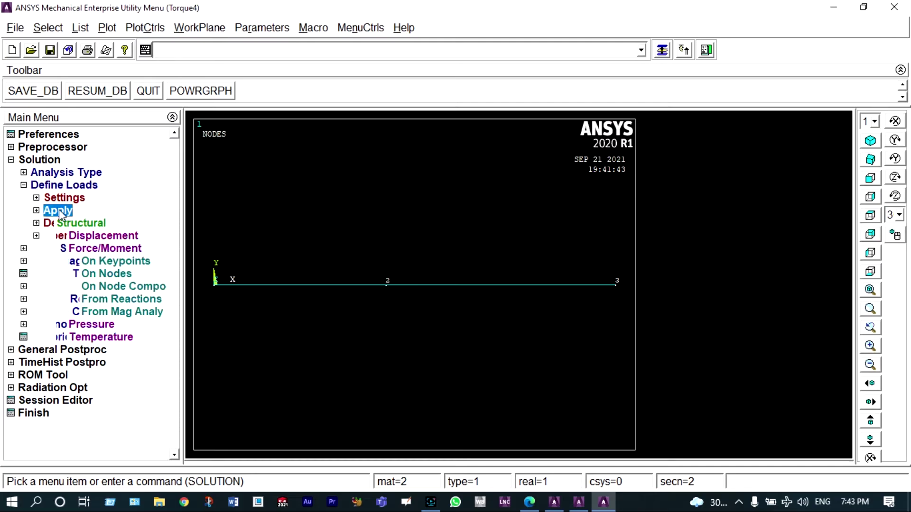
left_click(76, 236)
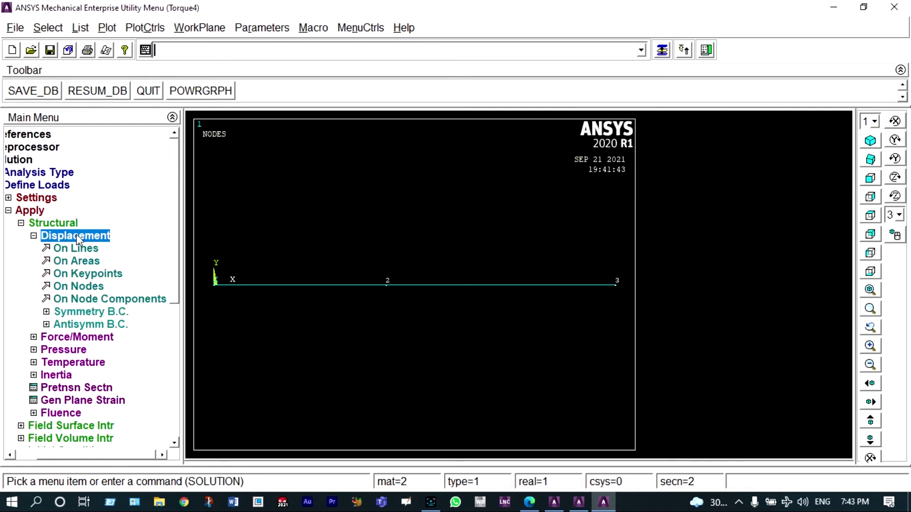
left_click(82, 286)
left_click(216, 292)
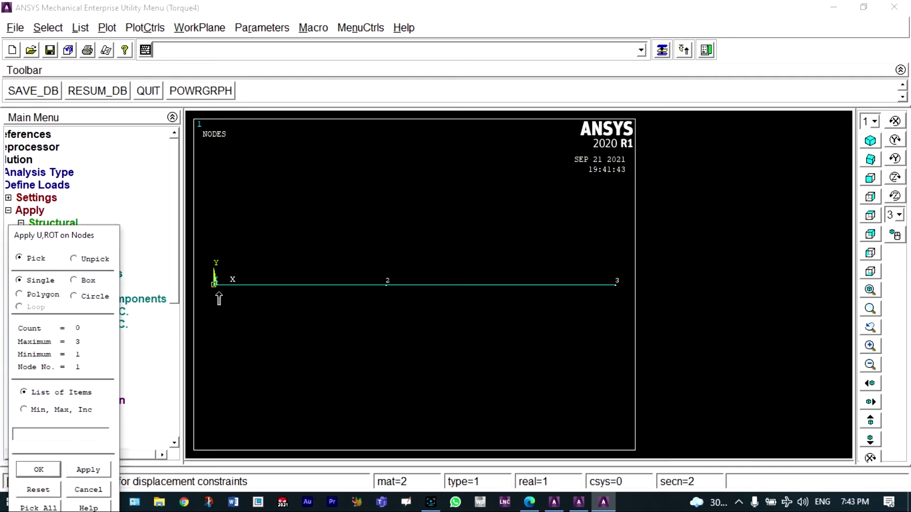
left_click(619, 298)
left_click(50, 469)
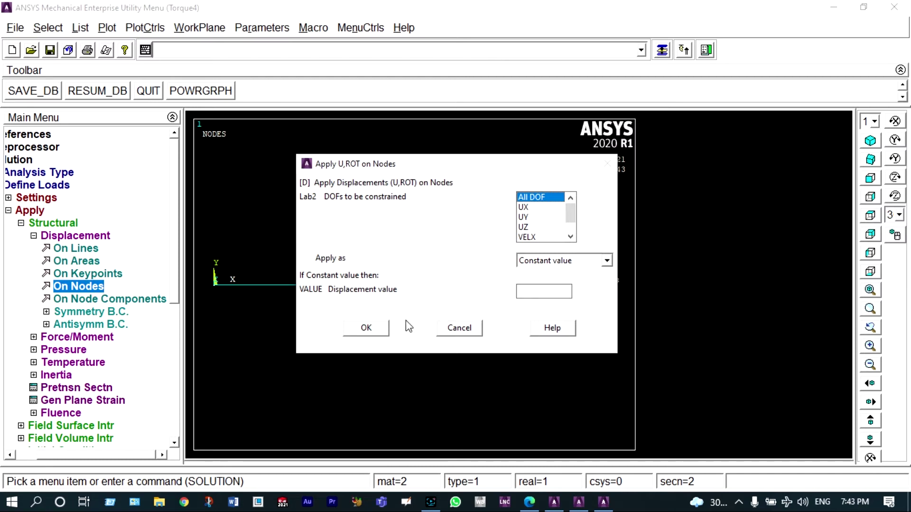
left_click(368, 327)
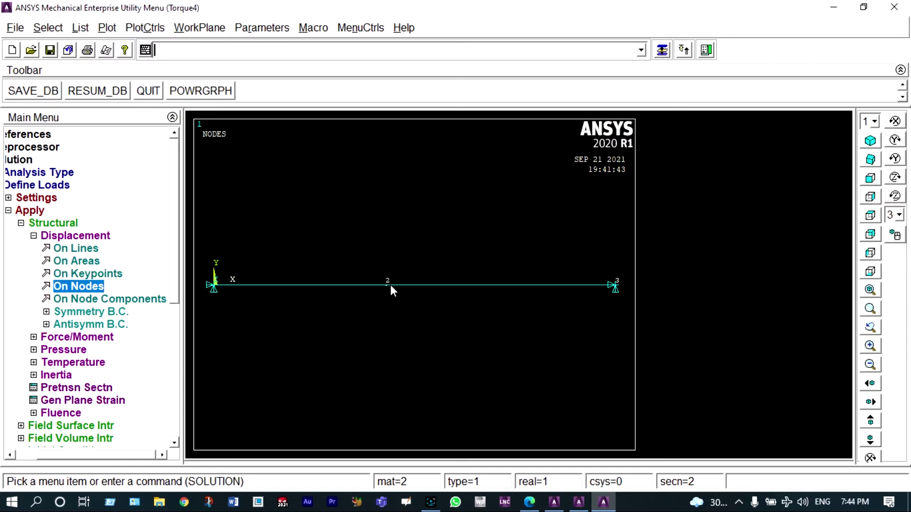
Apply a constant force of 2e5 in the FX direction on middle node 2.
left_click(82, 338)
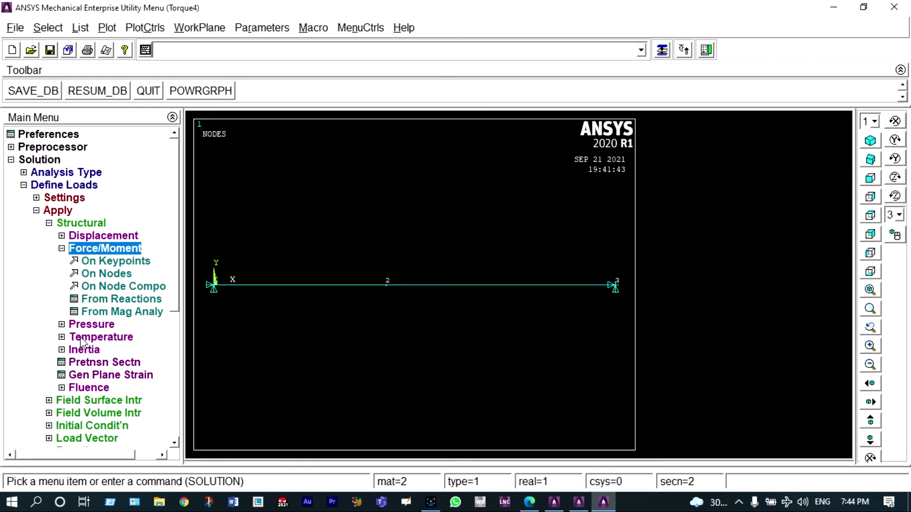
left_click(103, 276)
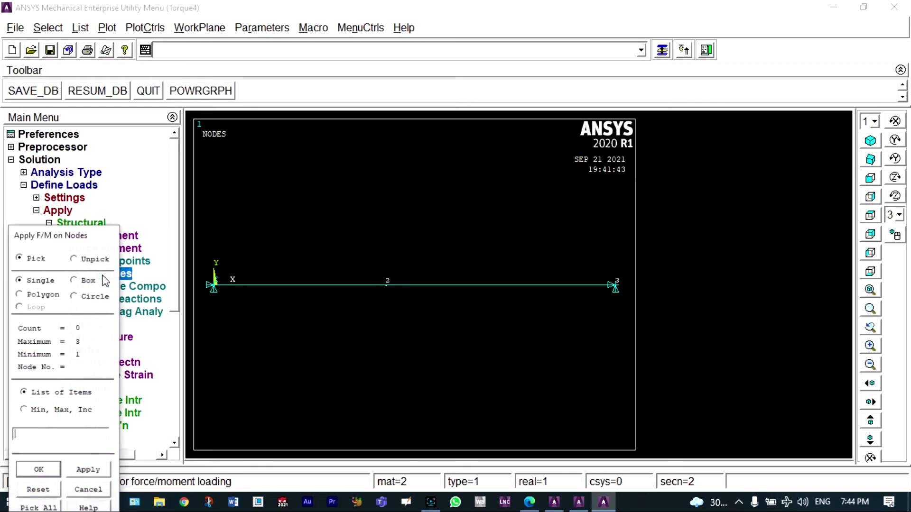
left_click(388, 288)
left_click(45, 470)
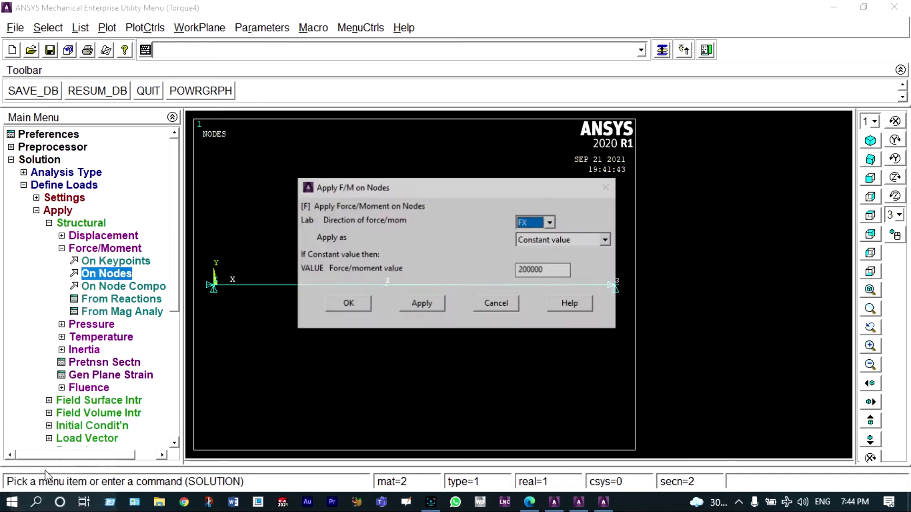
left_click(546, 269)
key("BackSpace")
key("BackSpace")
key("BackSpace")
key("BackSpace")
key("BackSpace")
key("BackSpace")
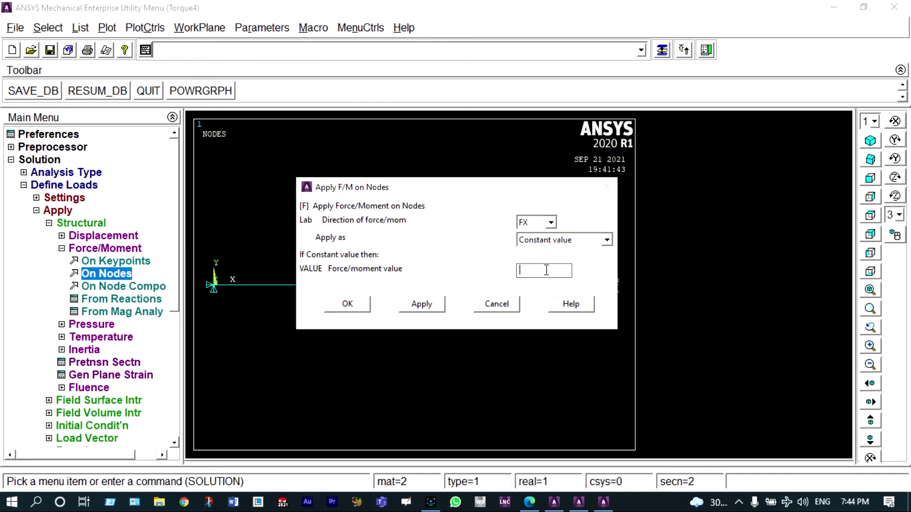
type("2e")
type("5")
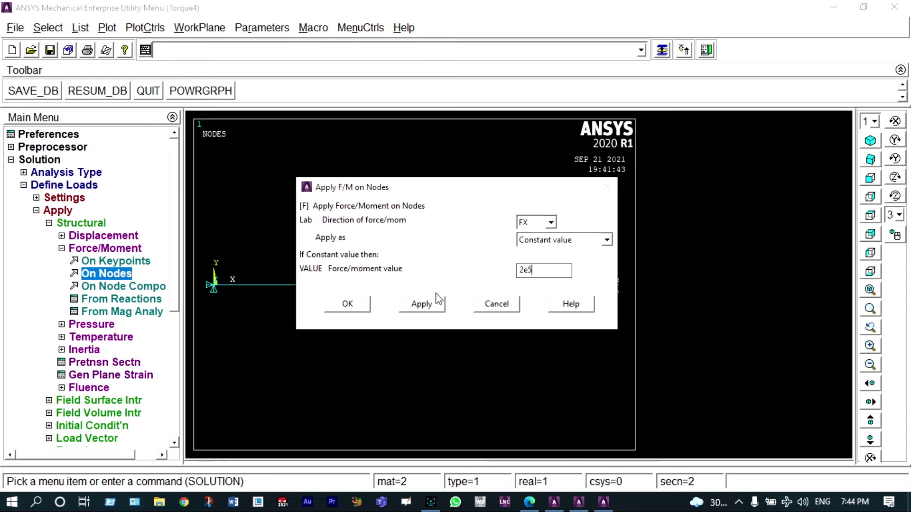
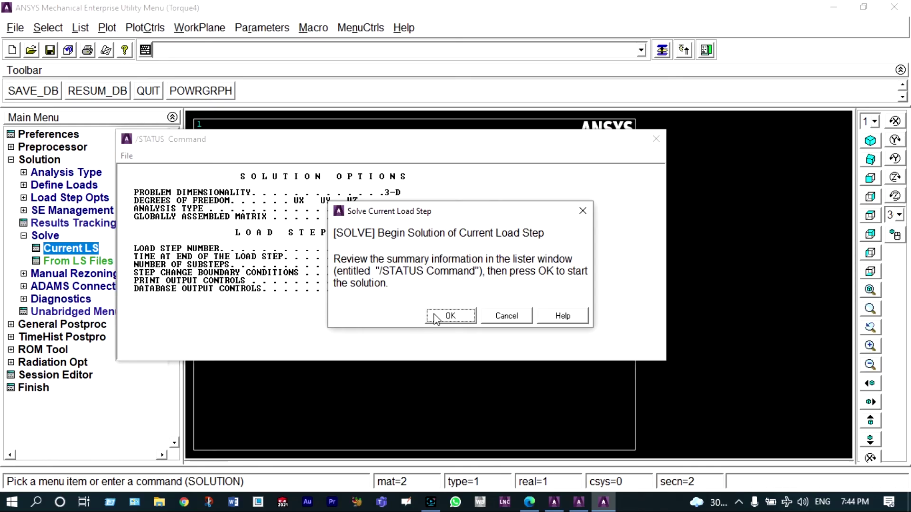
Solve the current load step and dismiss the completion note and the status listing.
left_click(450, 315)
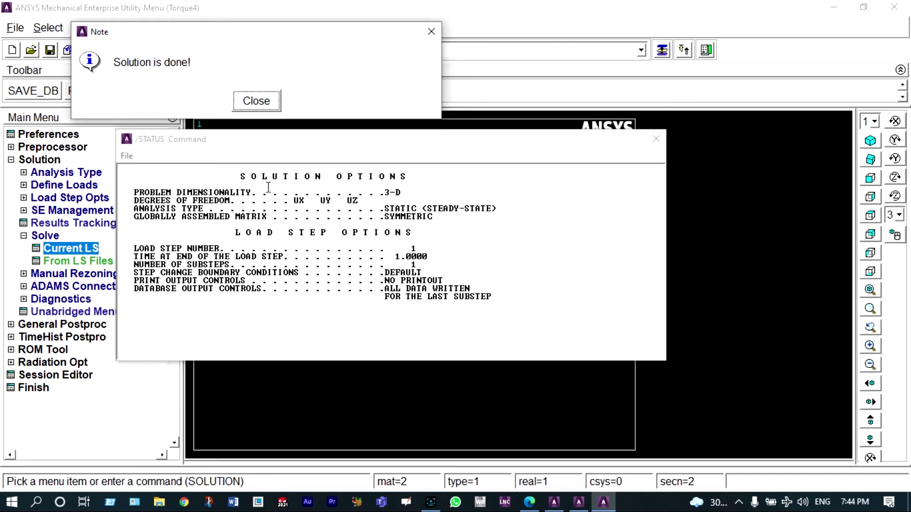
left_click(257, 102)
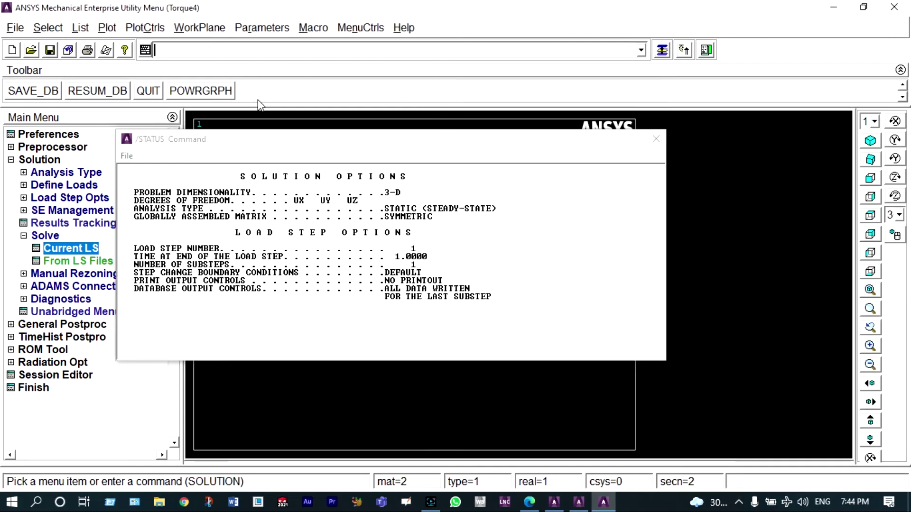
left_click(656, 139)
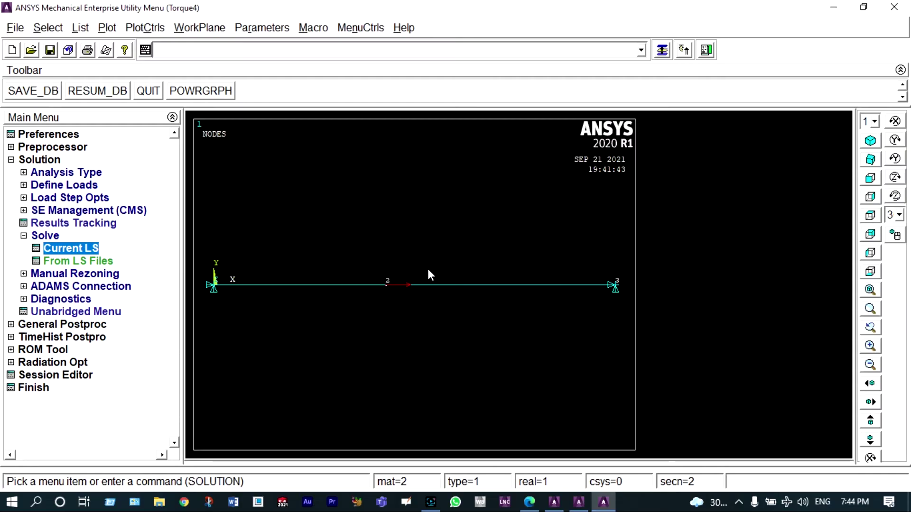
Plot the deformed shape together with the undeformed shape in the general postprocessor.
left_click(95, 326)
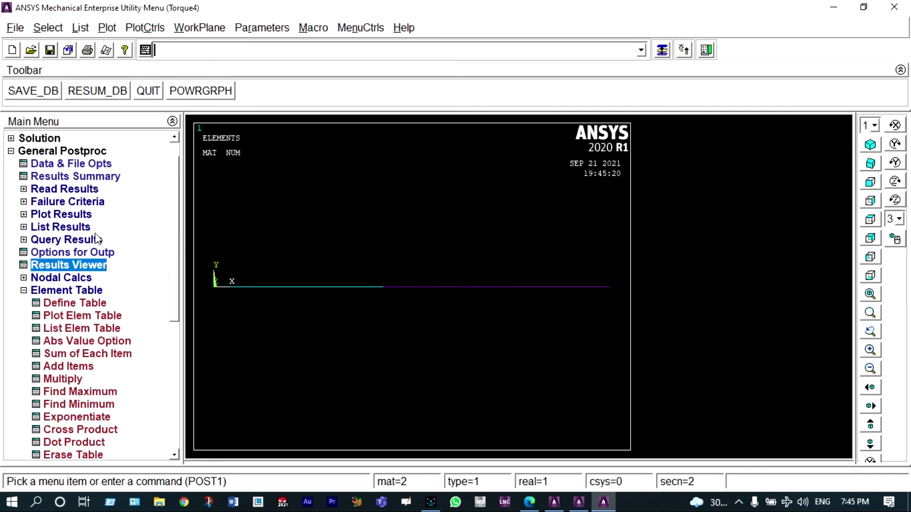
left_click(29, 215)
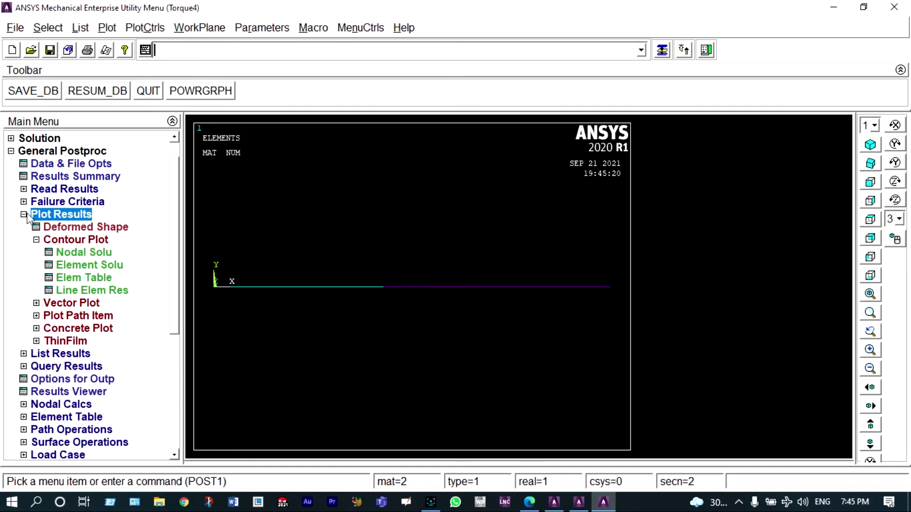
left_click(66, 230)
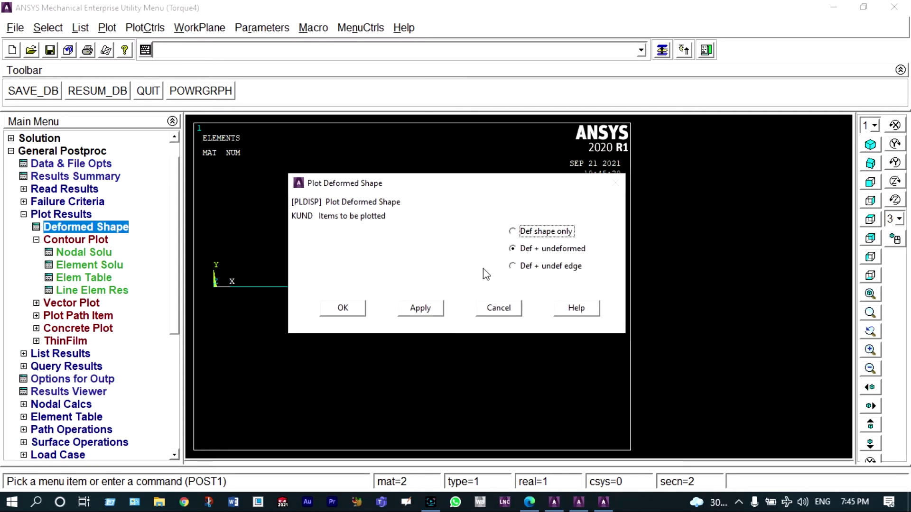
left_click(343, 309)
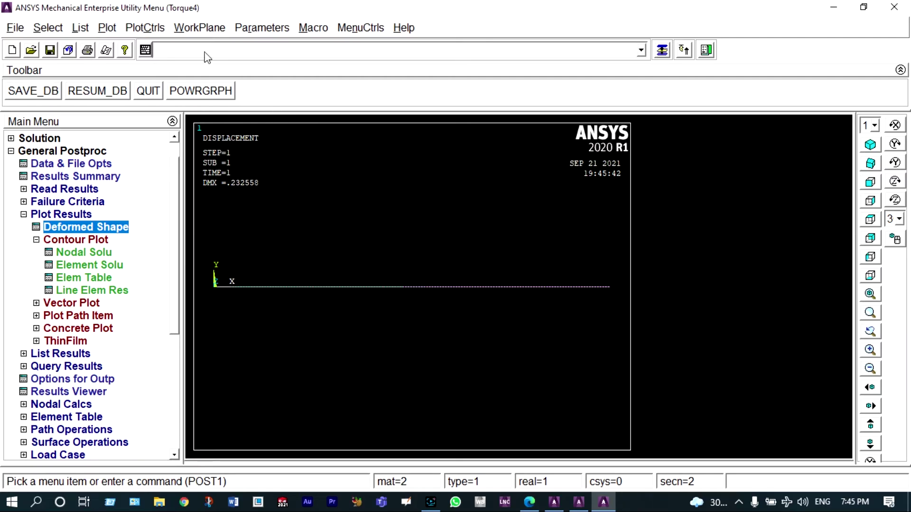
Turn on the display of element shapes based on real constants and show the bar in oblique view.
left_click(145, 30)
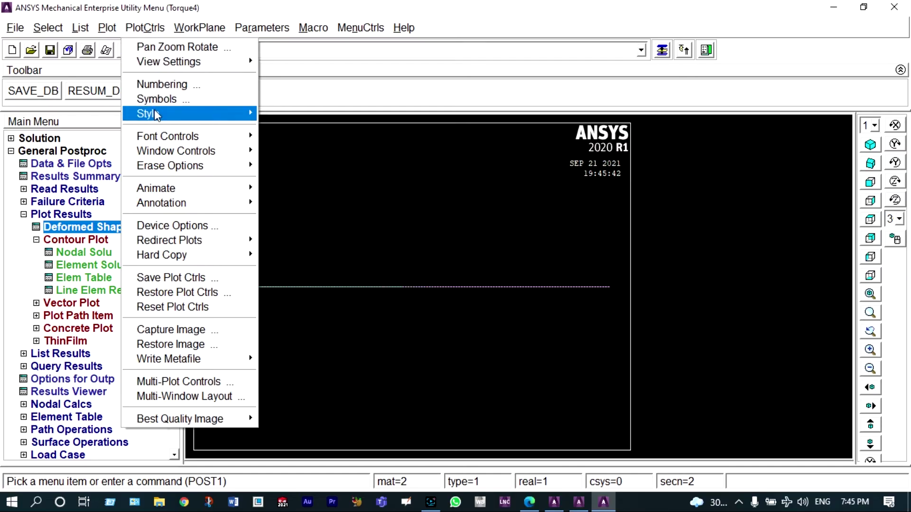
mouse_move(227, 114)
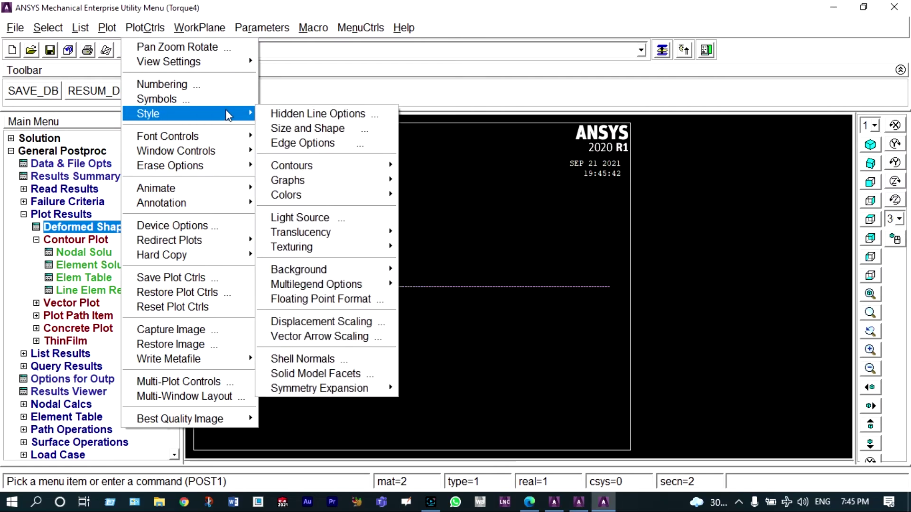
left_click(294, 129)
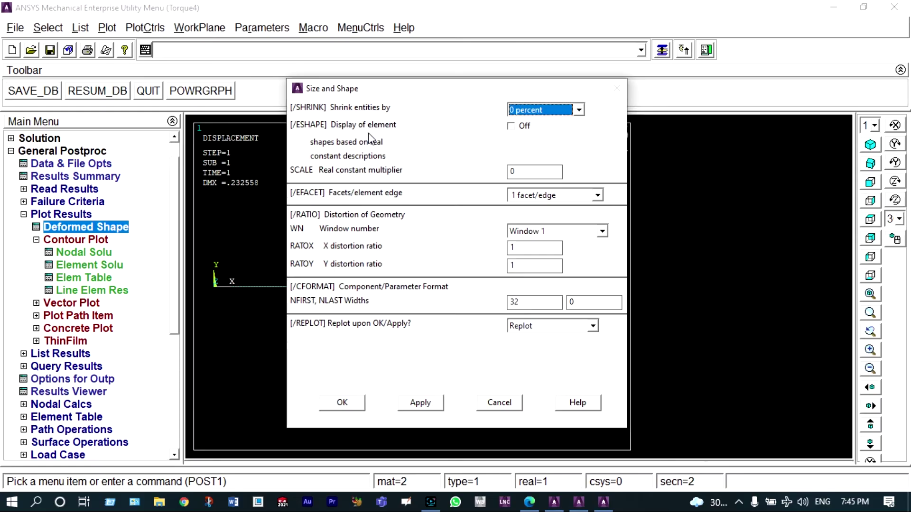
left_click(509, 127)
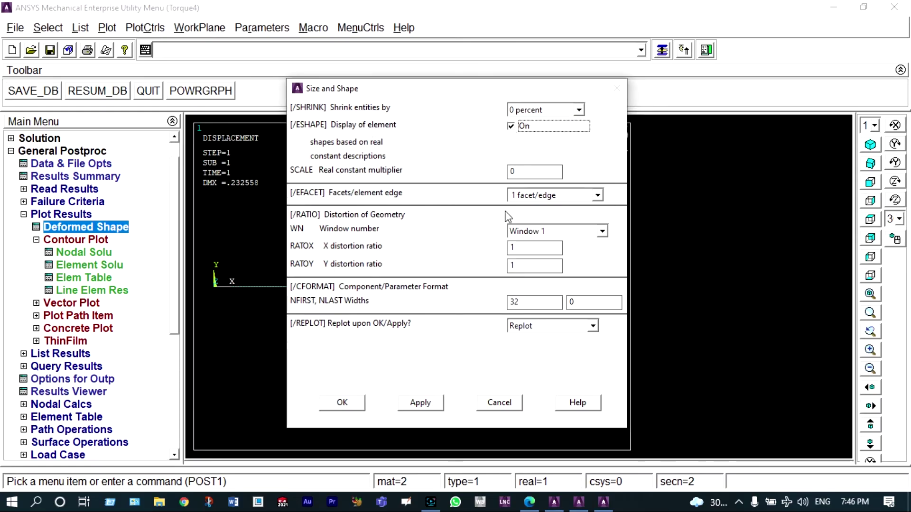
left_click(342, 402)
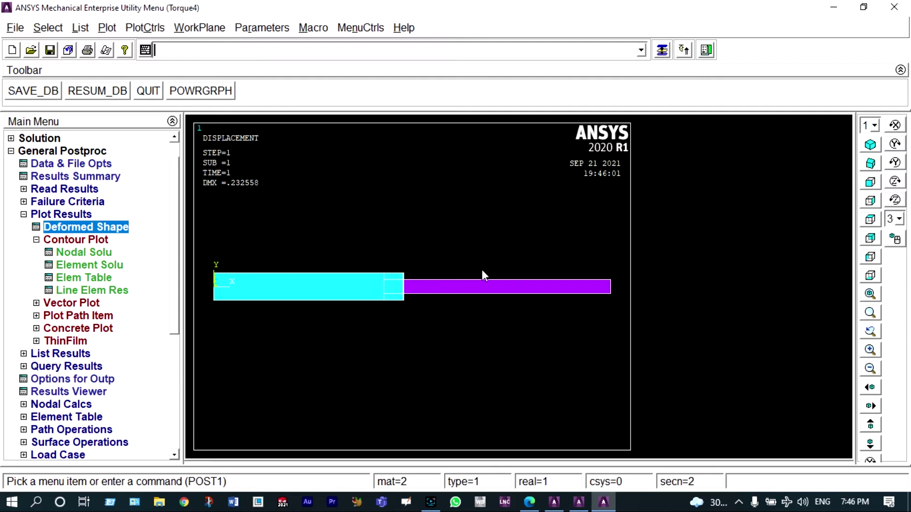
left_click(871, 164)
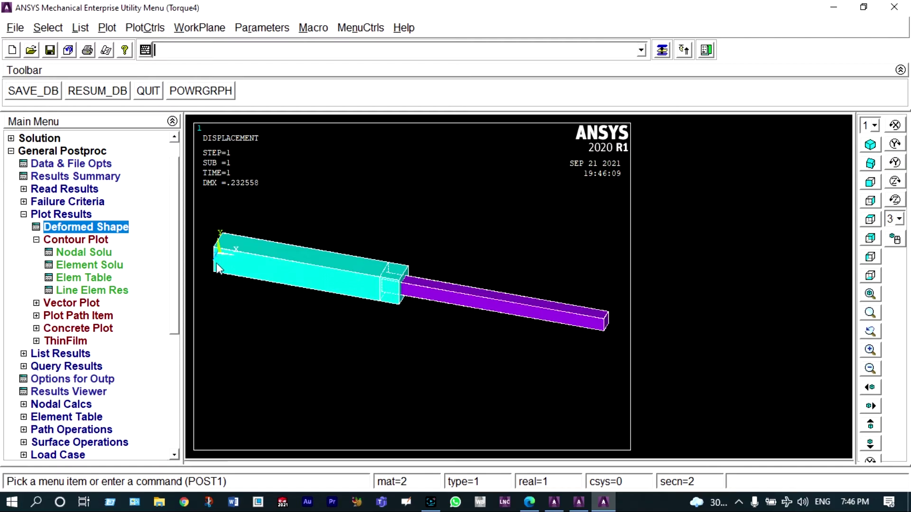
Plot the nodal solution contour of the X-component of displacement, using the deformed shape only.
left_click(98, 254)
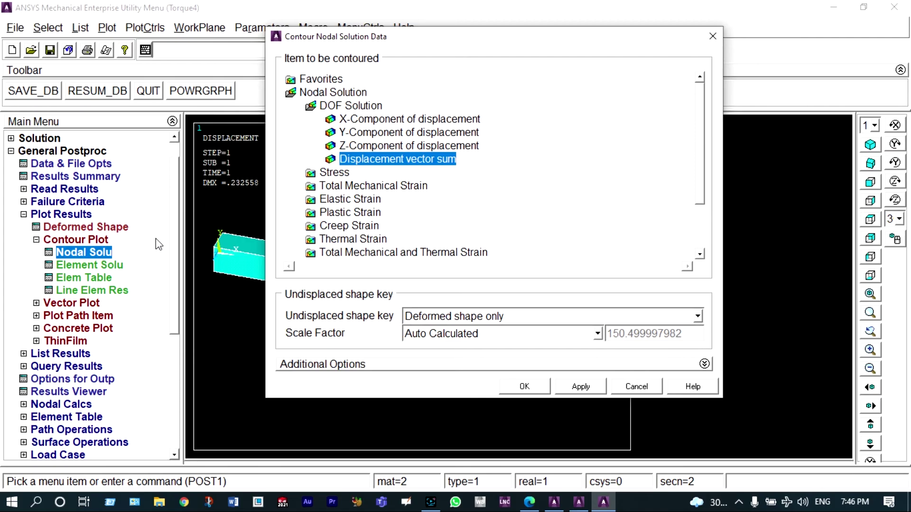
left_click(362, 120)
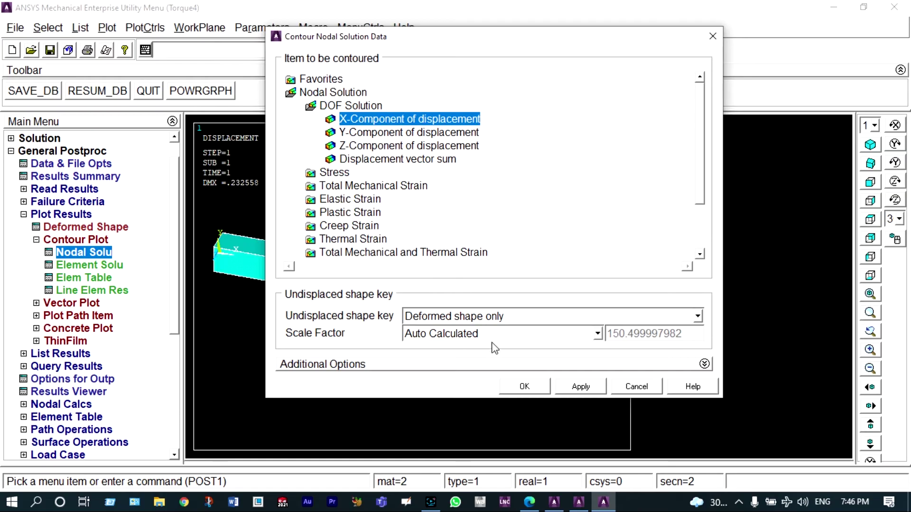
left_click(511, 387)
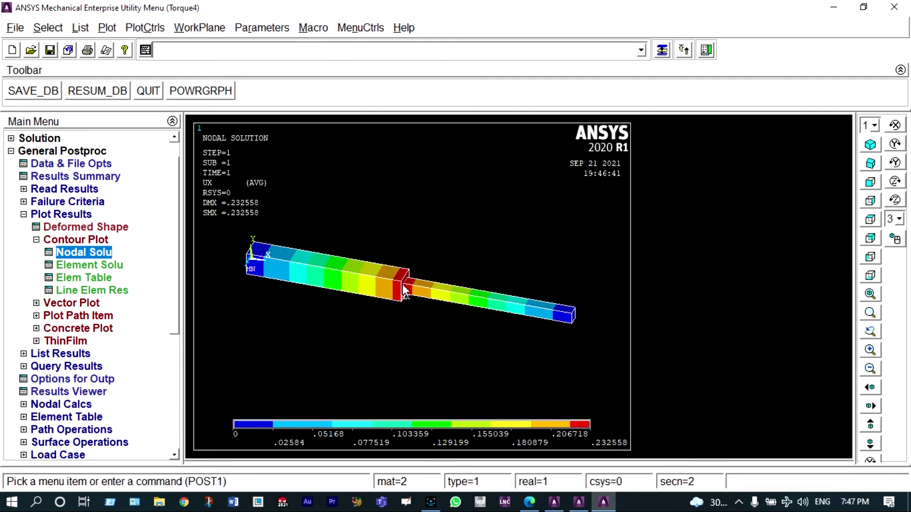
List the nodal solution for the X-component of displacement, review the node values and close the listing.
left_click(78, 354)
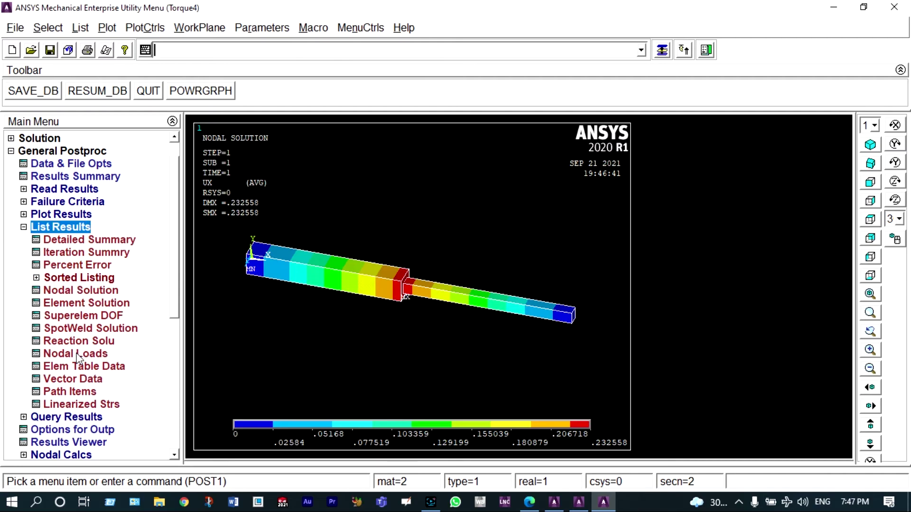
left_click(74, 289)
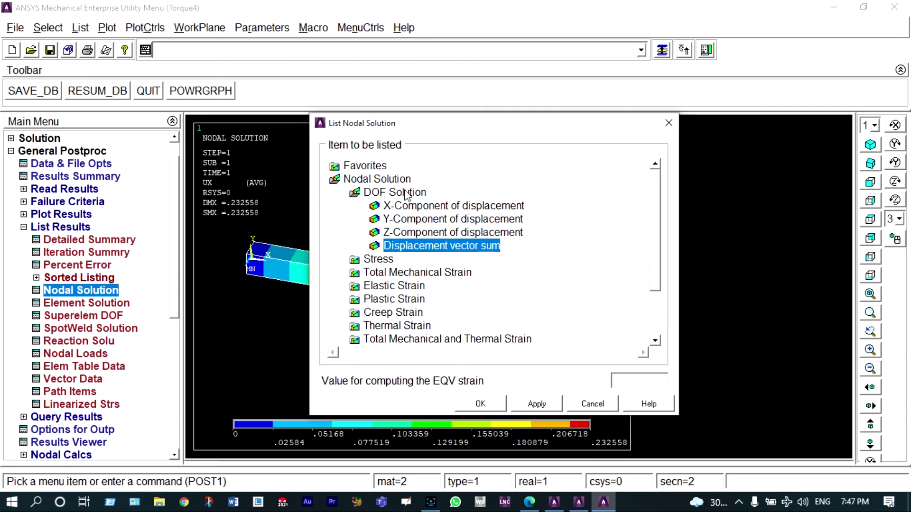
left_click(408, 207)
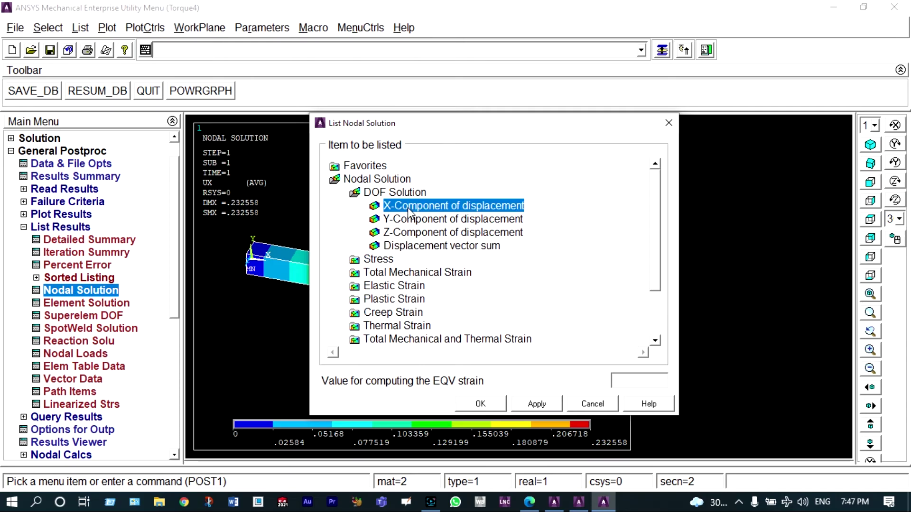
left_click(476, 402)
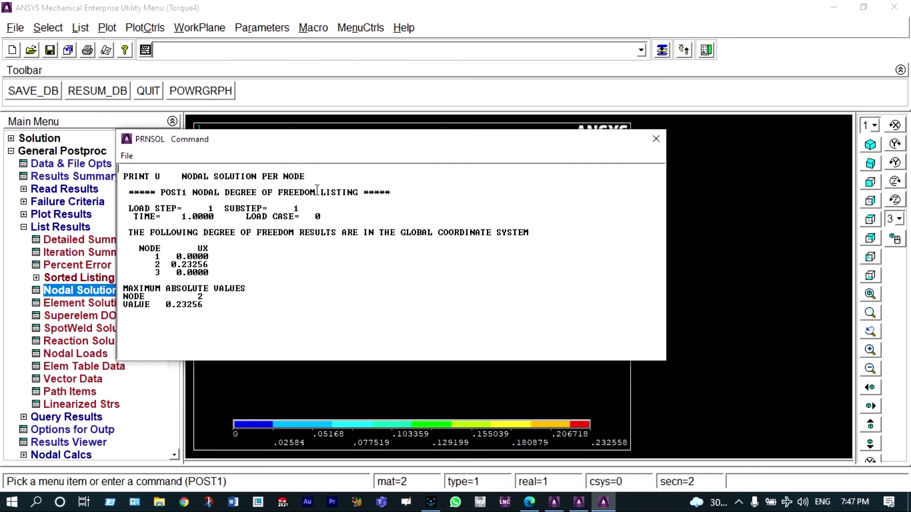
left_click(657, 140)
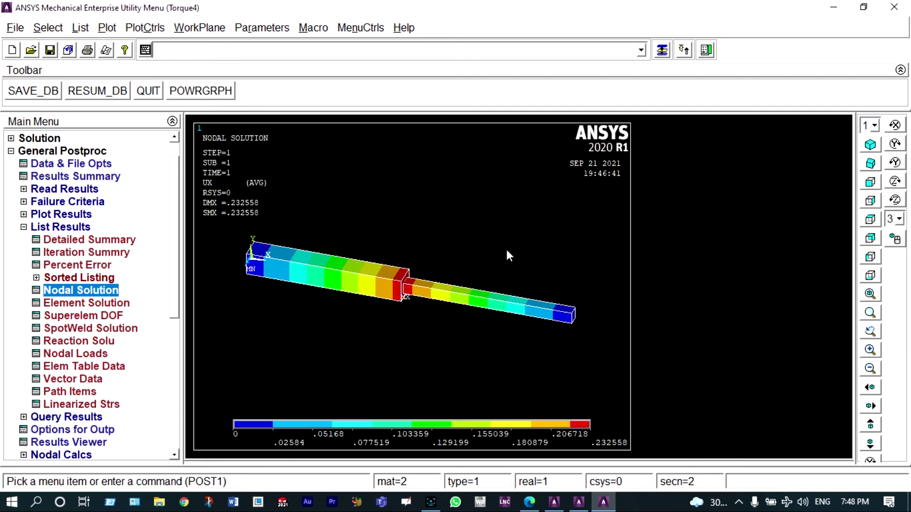
Define an element table item by sequence number LS, 1, leaving the user label blank, and close the table definition.
left_click_drag(175, 263, 172, 315)
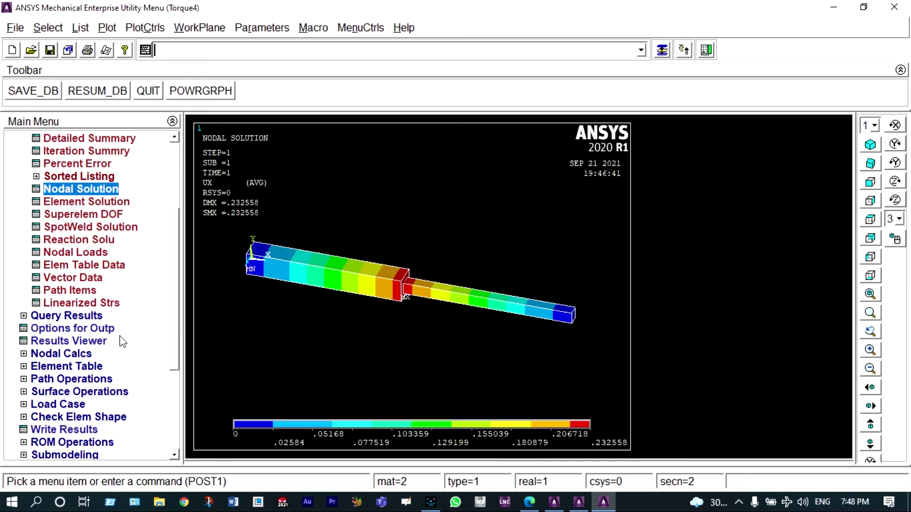
left_click(97, 366)
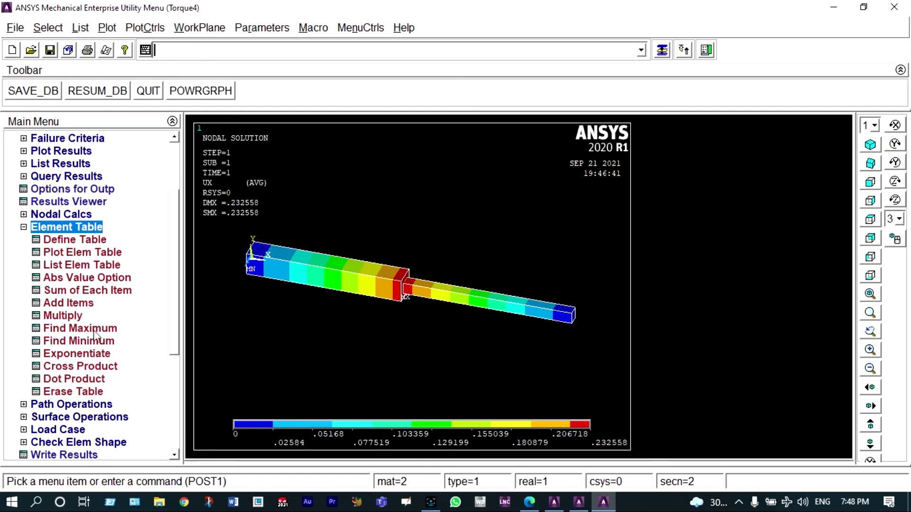
left_click(92, 243)
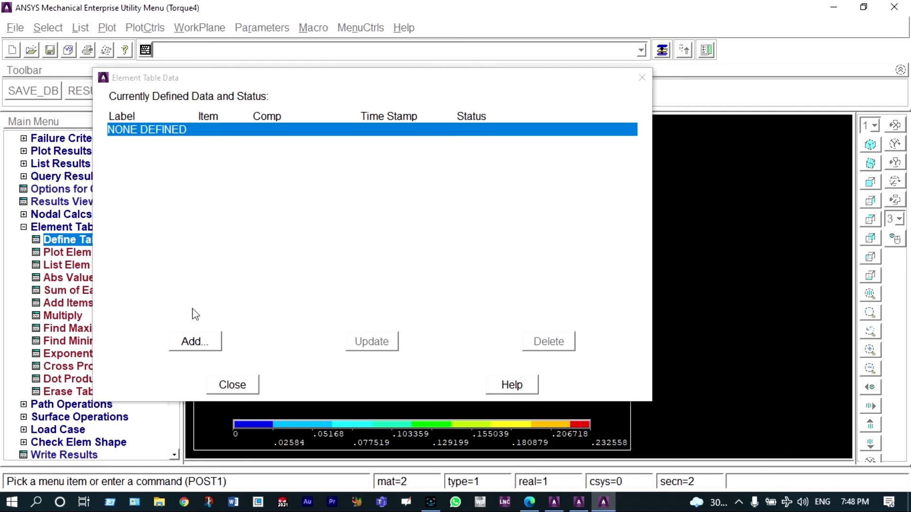
left_click(195, 342)
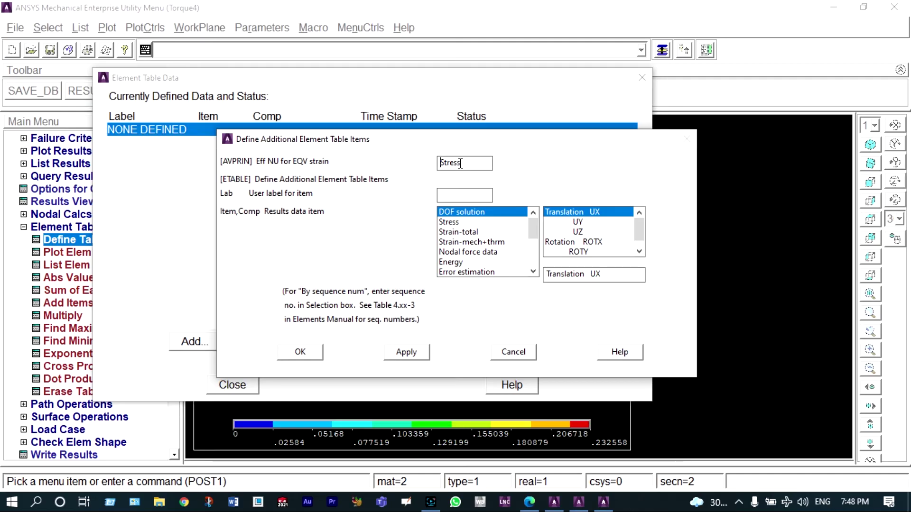
left_click_drag(533, 227, 533, 252)
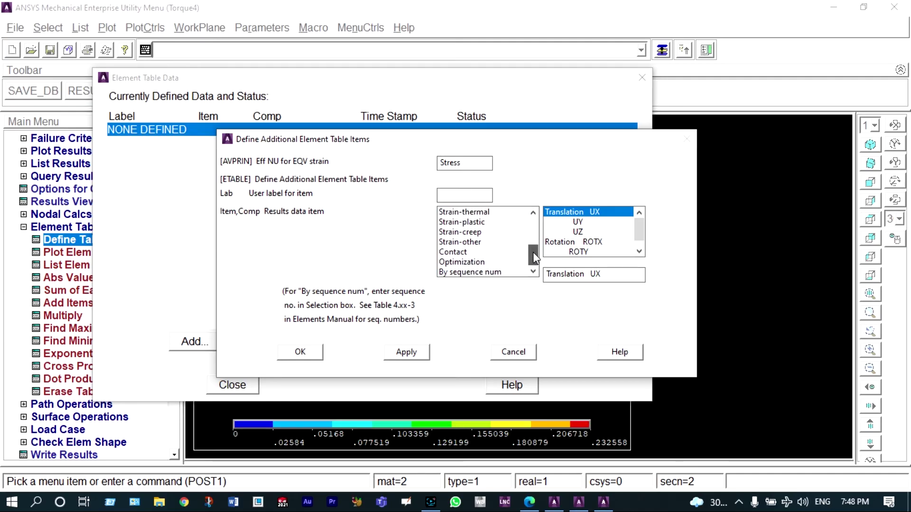
left_click(495, 273)
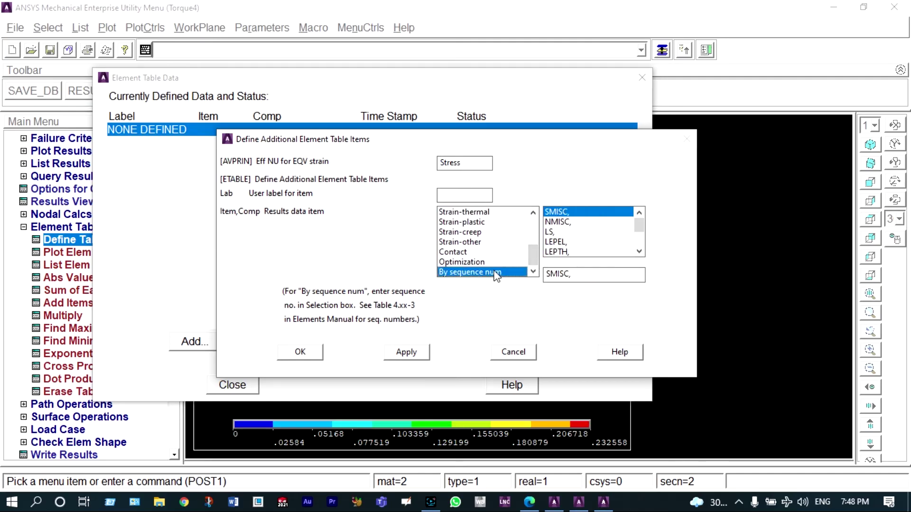
left_click(555, 232)
left_click(567, 275)
type("1")
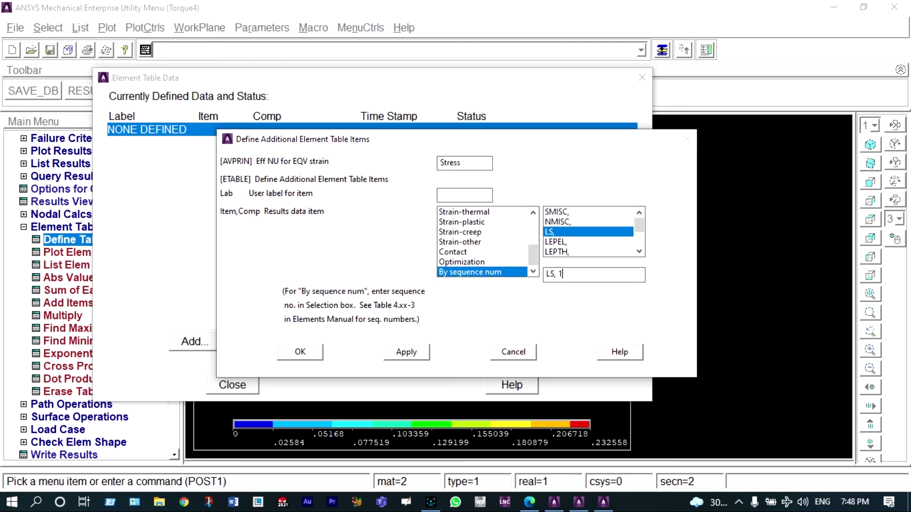
left_click(314, 357)
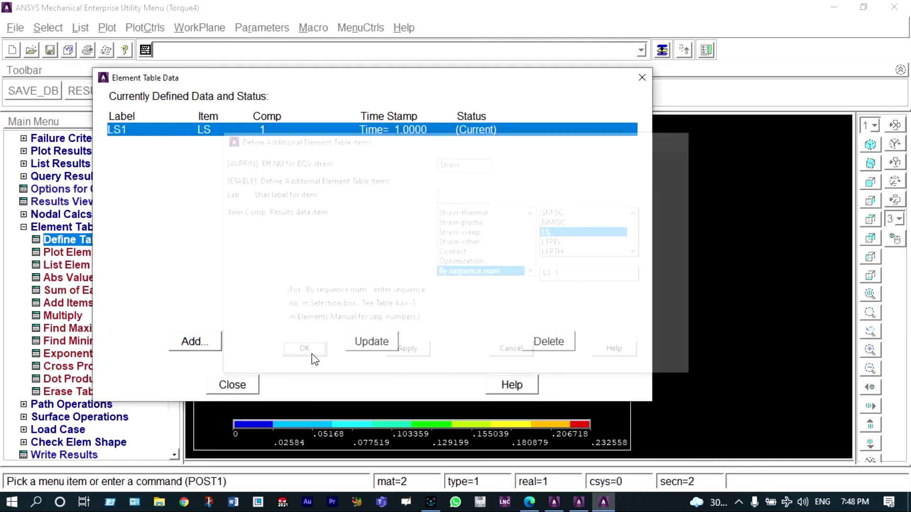
left_click(246, 384)
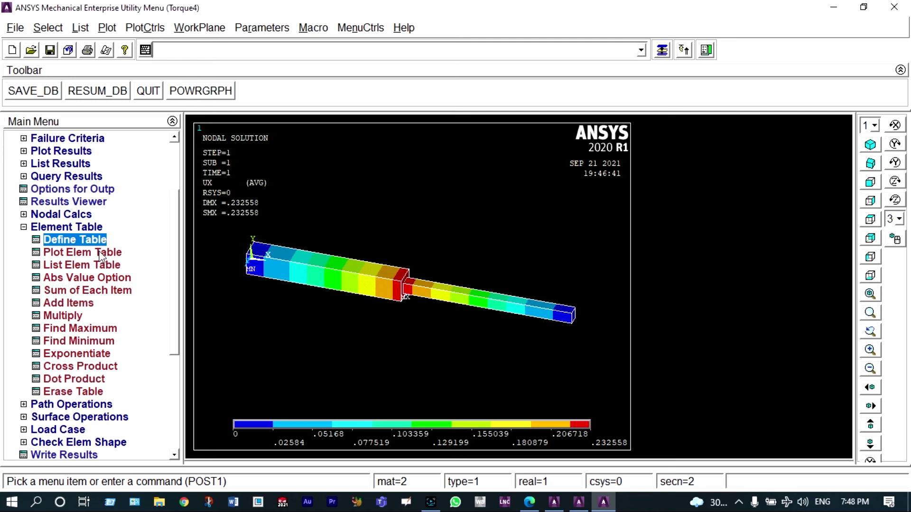
Plot element table item LS1 without averaging at common nodes, and list the element table data for review.
left_click(101, 254)
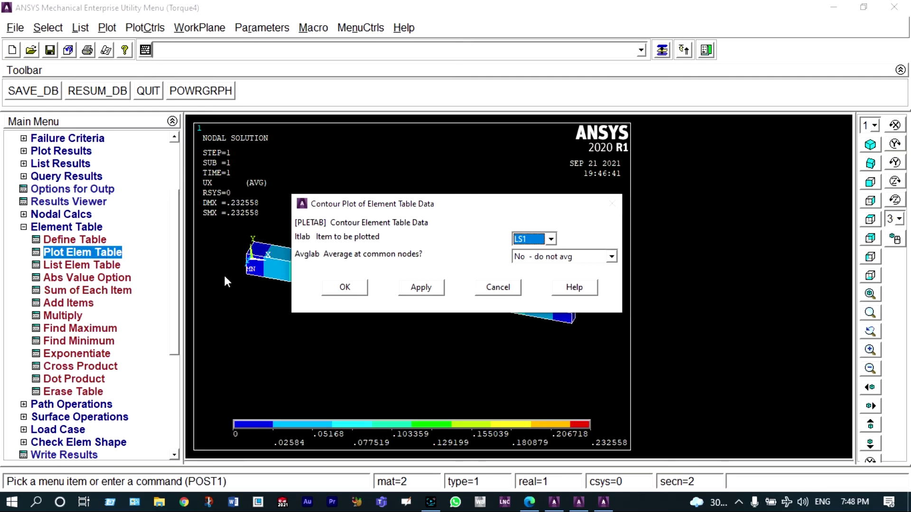
left_click(358, 287)
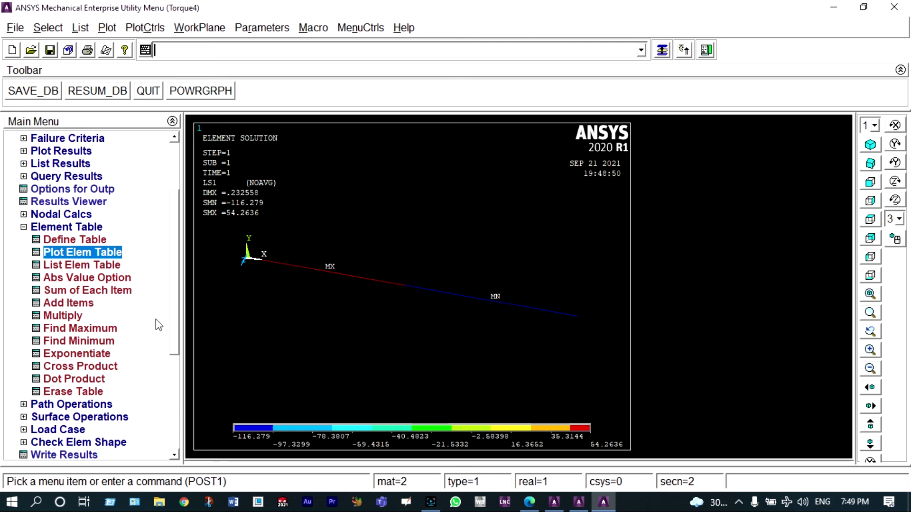
left_click(76, 266)
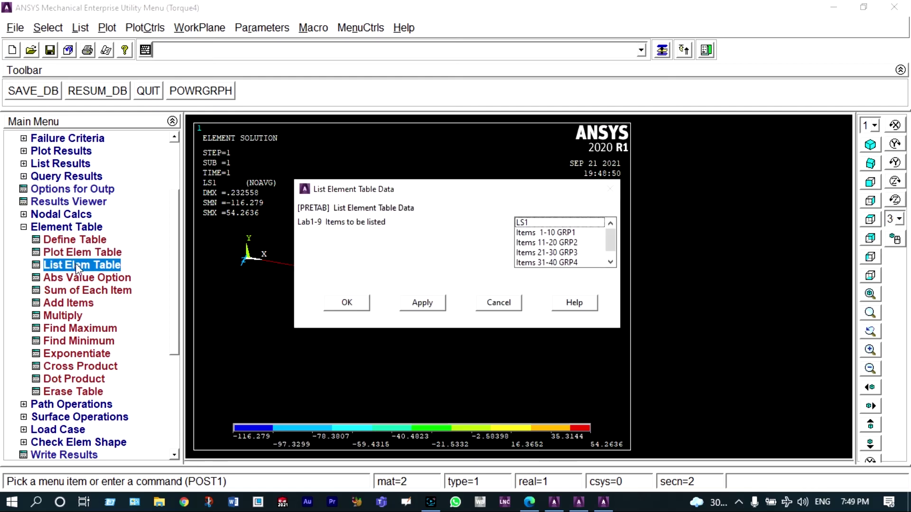
left_click(341, 308)
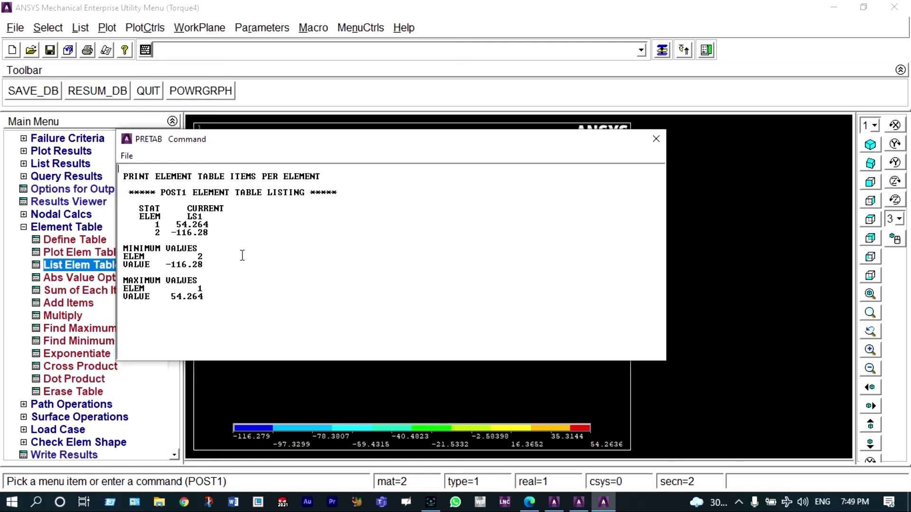
left_click(656, 139)
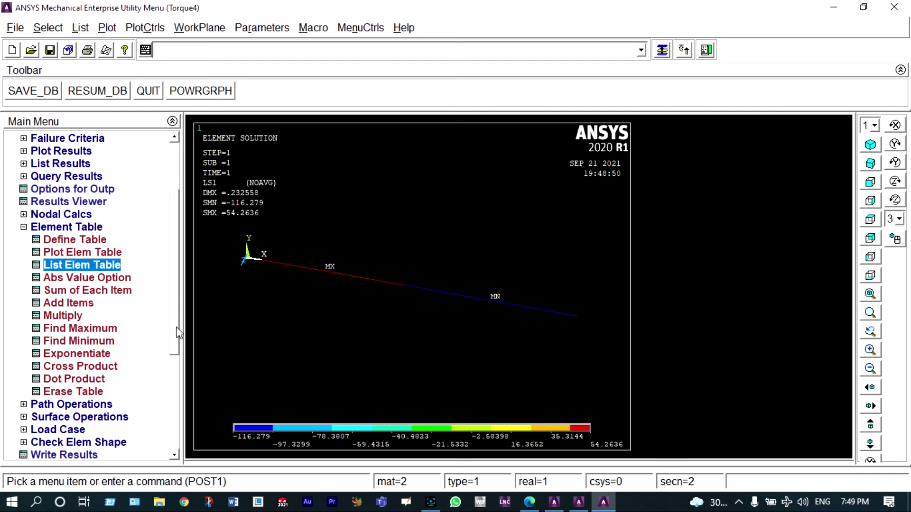
List the reaction solution for all items, review the reactions at the fixed nodes and close the listing.
scroll(179, 333, "up", 2)
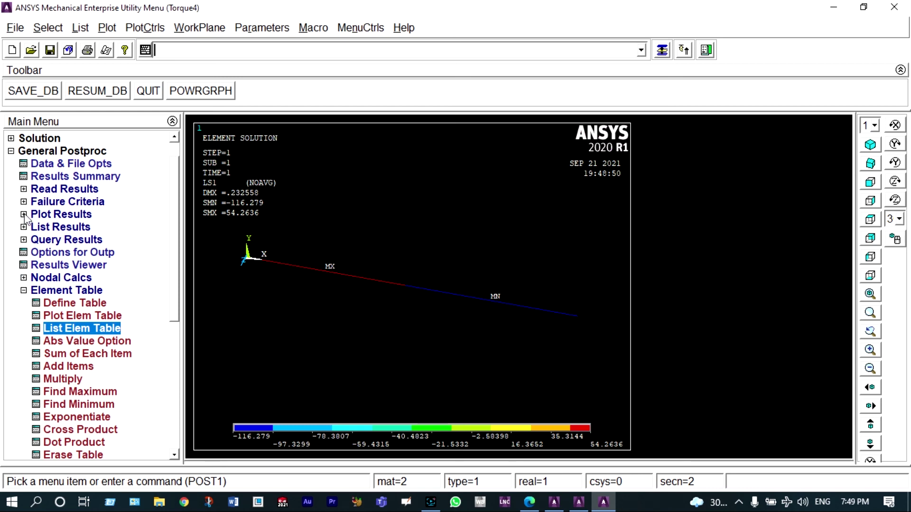
left_click(23, 214)
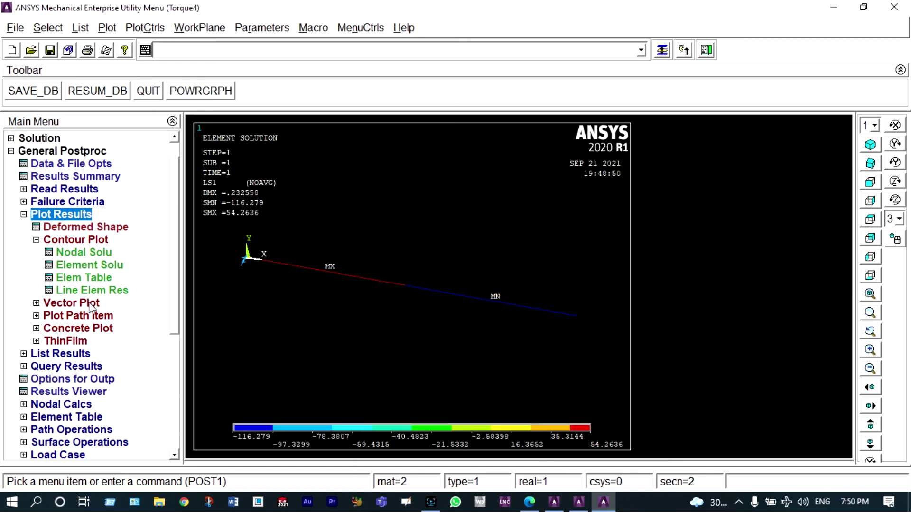
left_click(74, 241)
left_click(59, 303)
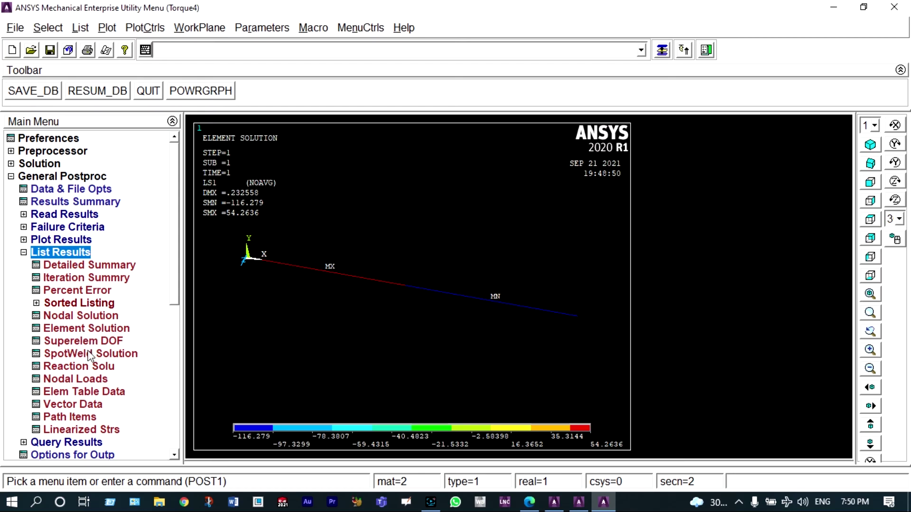
left_click(81, 367)
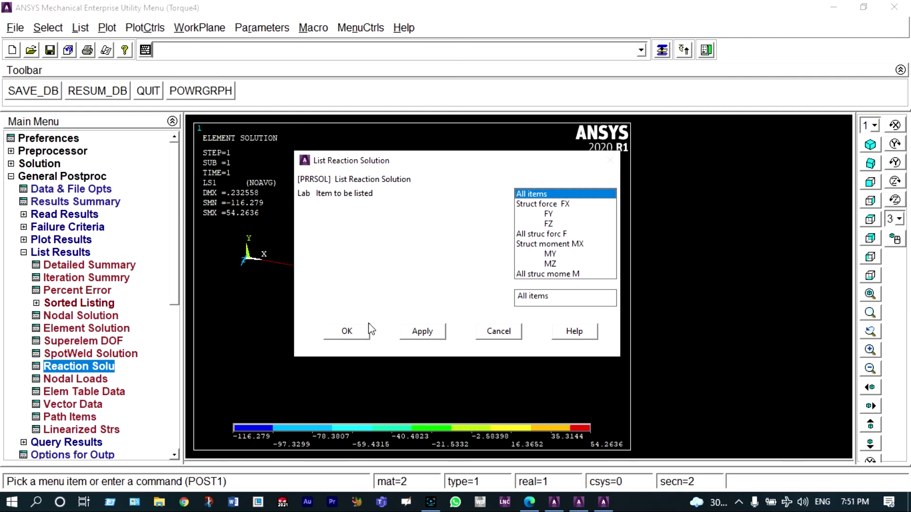
left_click(353, 333)
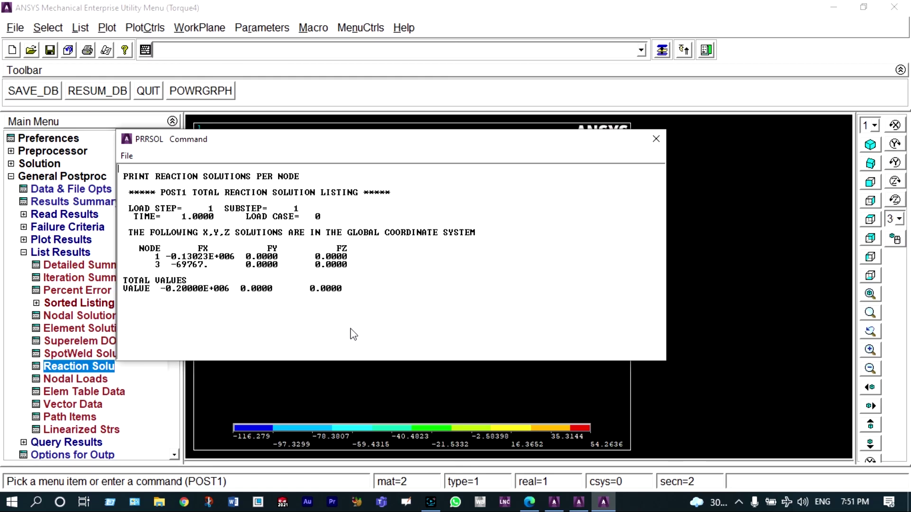
left_click(656, 138)
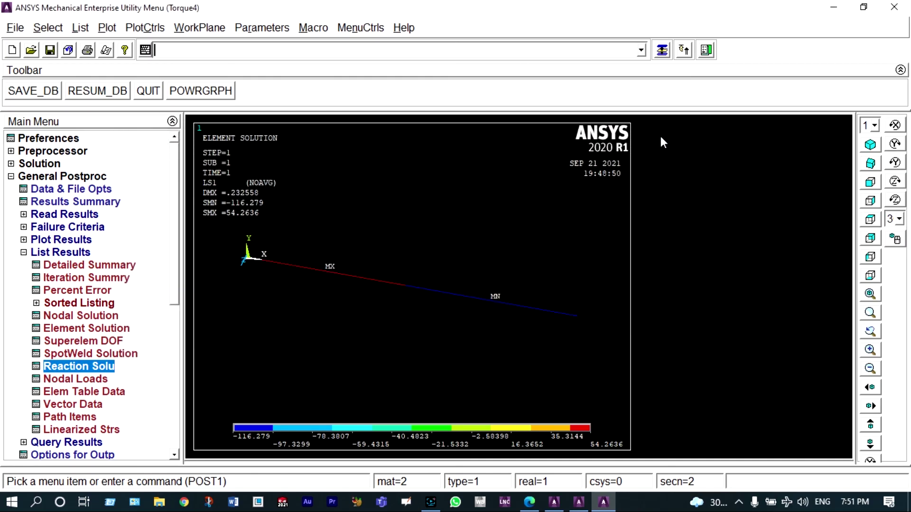